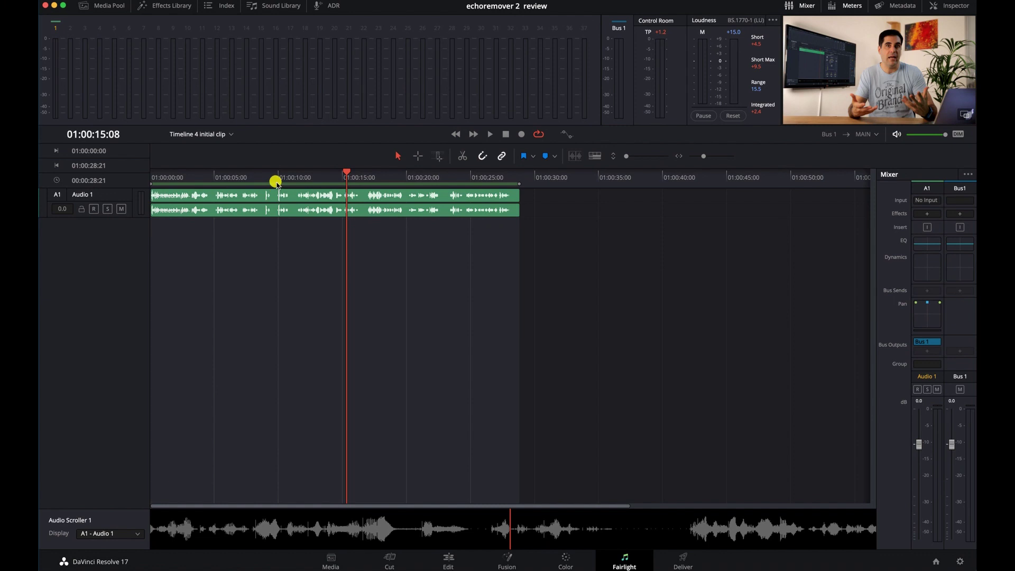
# - Switch to Firefox to view the CrumplePop EchoRemover 2 product page, and return to DaVinci Resolve
pyautogui.press('super+Tab')
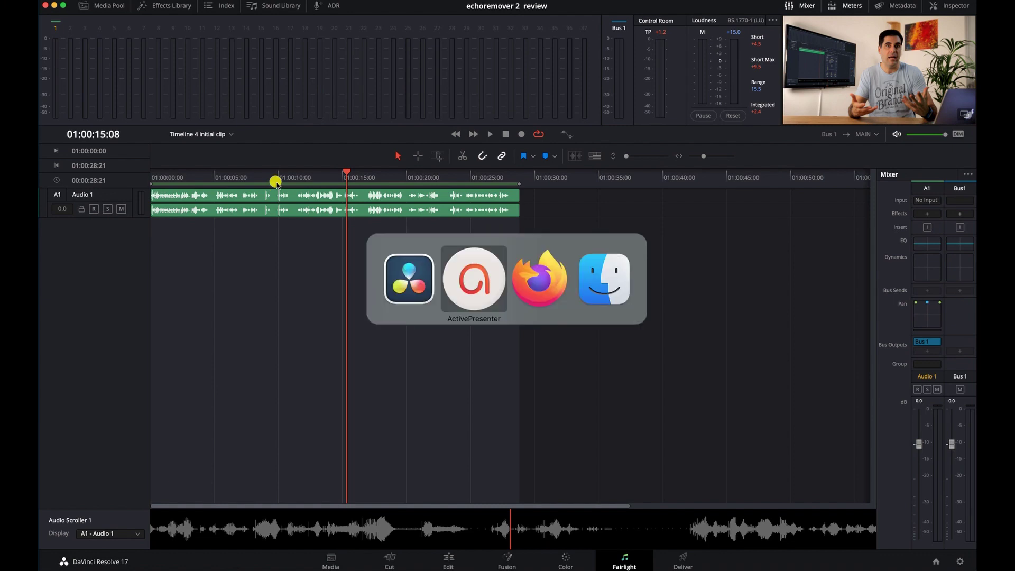
pyautogui.press('super+Tab')
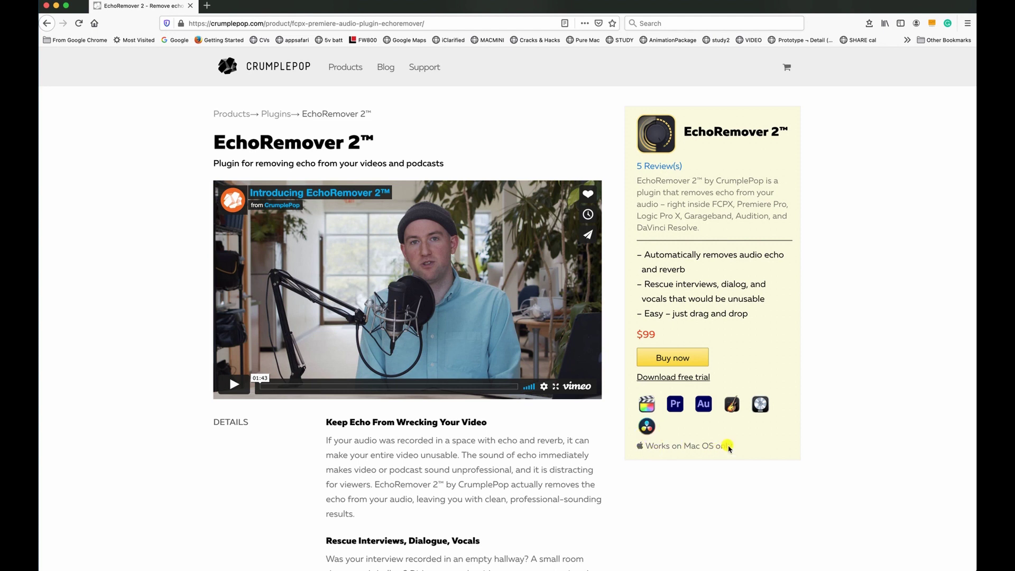
pyautogui.press('super+Tab')
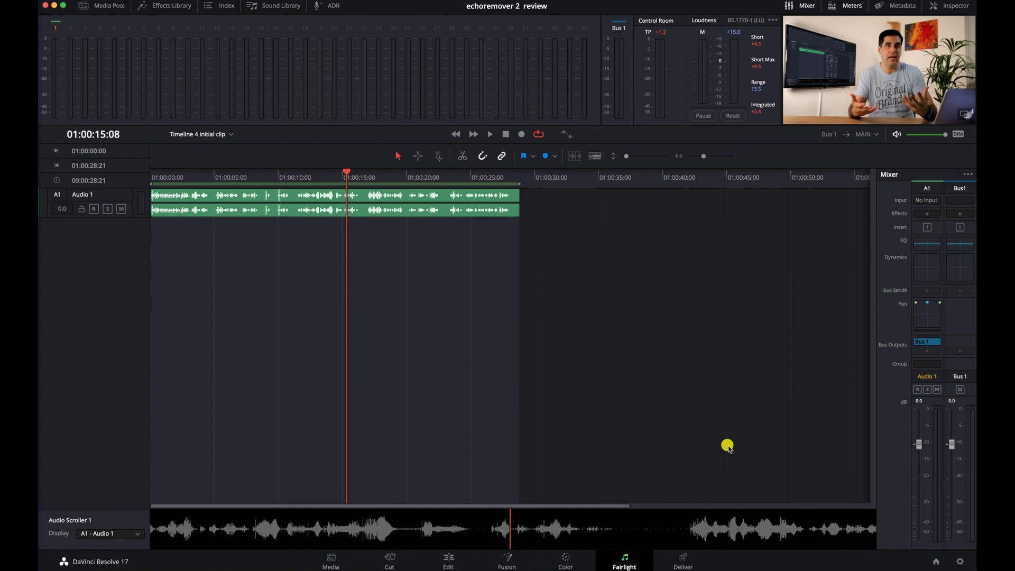
# - Return the playhead to the start of the timeline and play the first seconds of the untreated Audio 1 clip
pyautogui.moveTo(343, 176); pyautogui.dragTo(134, 172)
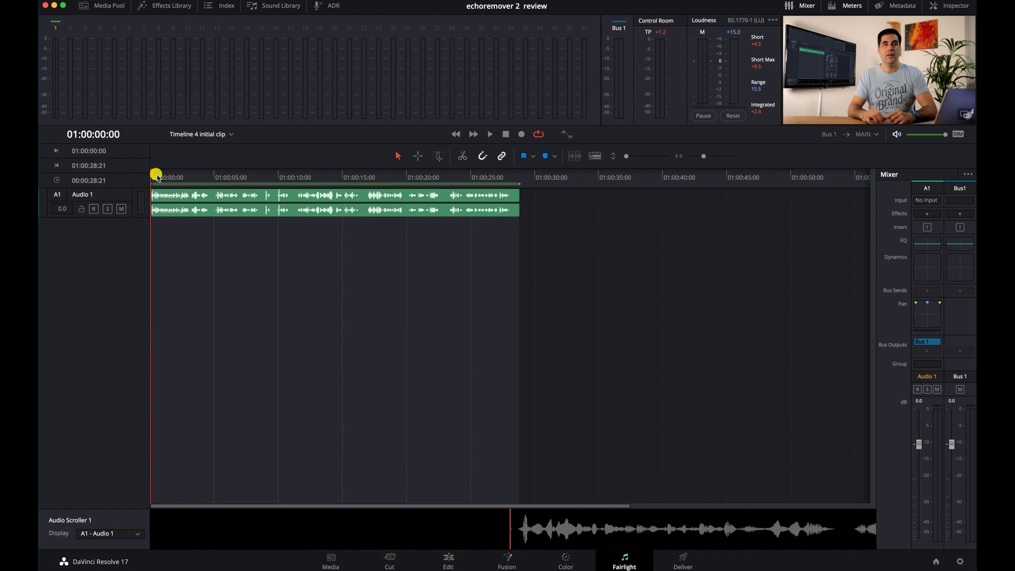
pyautogui.moveTo(372, 176); pyautogui.dragTo(89, 159)
pyautogui.moveTo(300, 177); pyautogui.dragTo(68, 167)
pyautogui.moveTo(180, 179); pyautogui.dragTo(131, 172)
pyautogui.press('space')
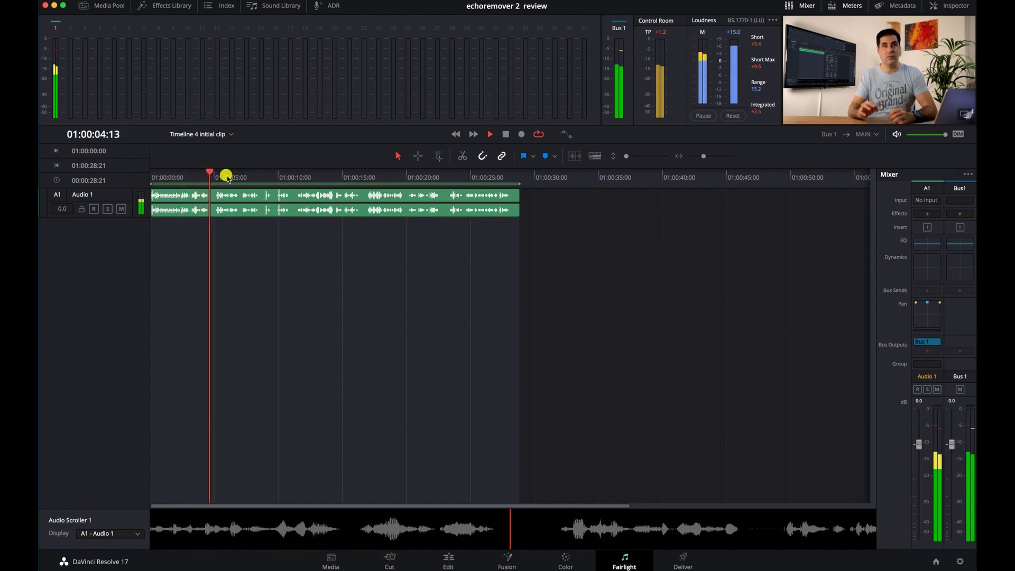
pyautogui.press('space')
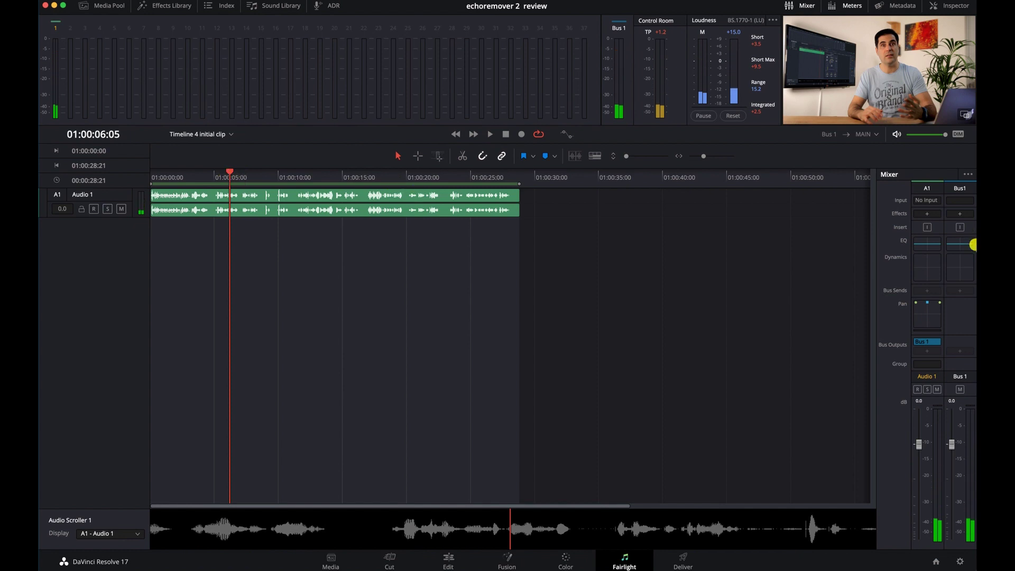
# - Add the AU version of CrumplePop EchoRemover 2 to the Audio 1 track's effects and turn it on
pyautogui.click(928, 215)
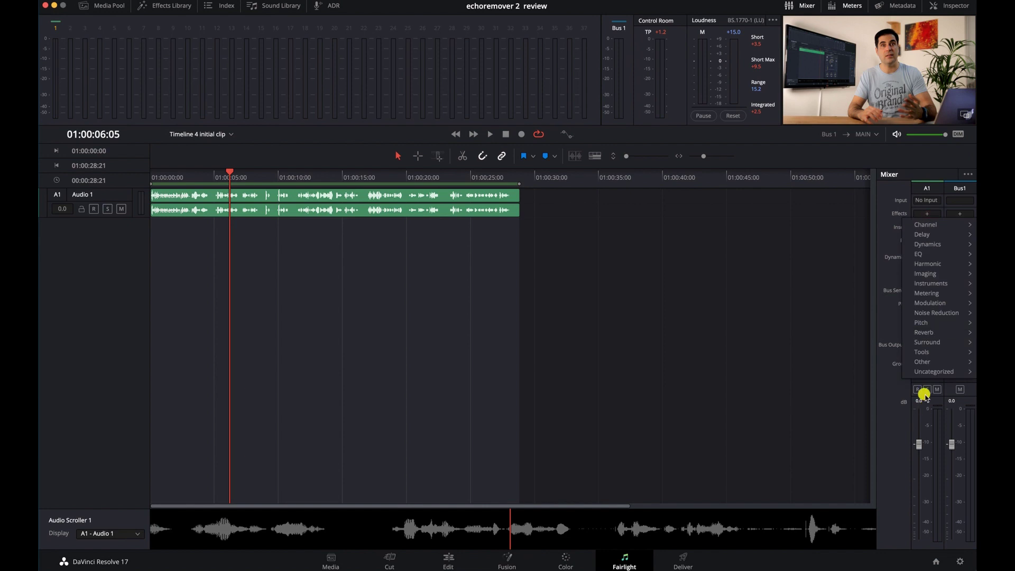
pyautogui.moveTo(925, 372)
pyautogui.moveTo(851, 385)
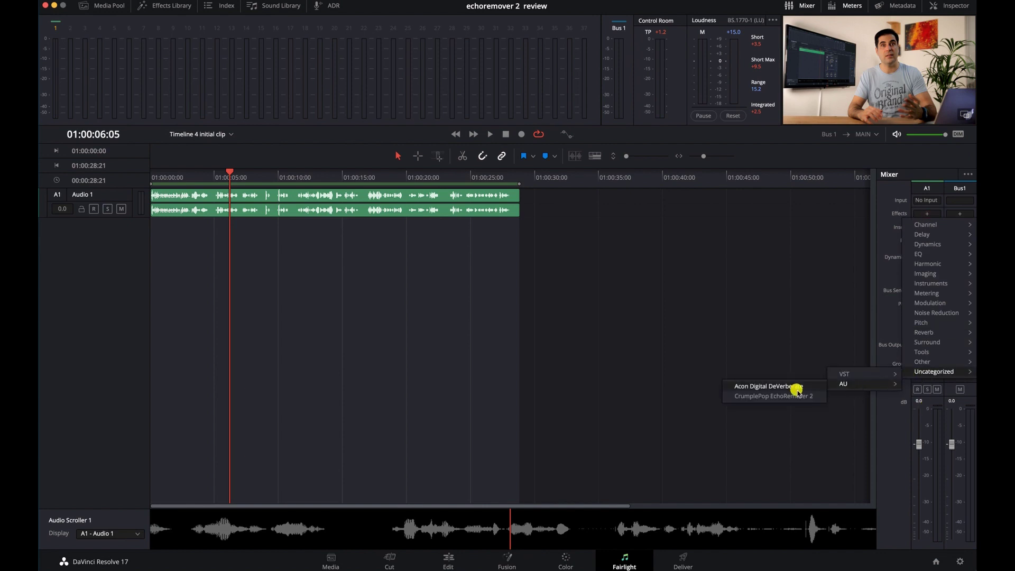
pyautogui.click(778, 396)
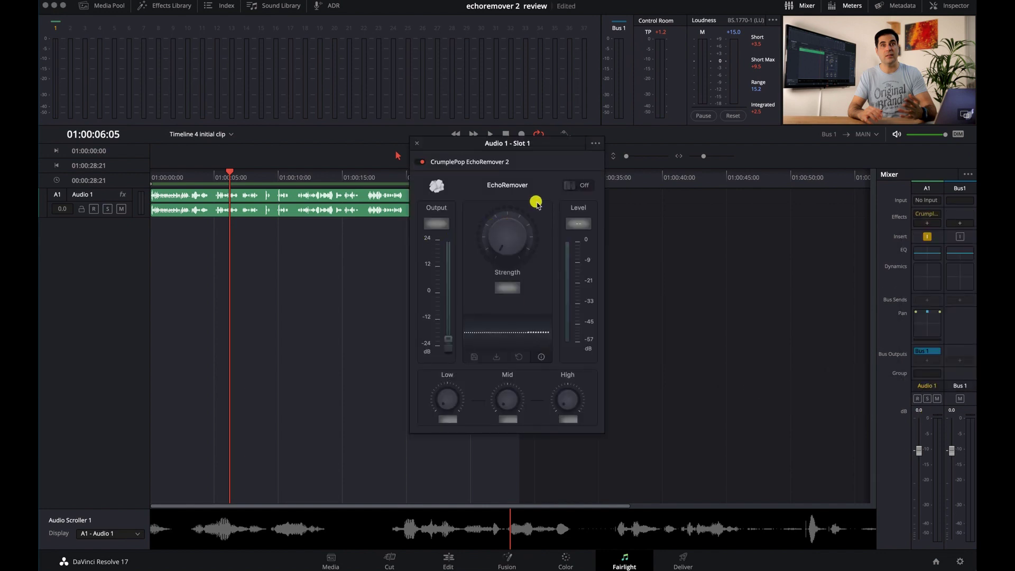
pyautogui.click(566, 187)
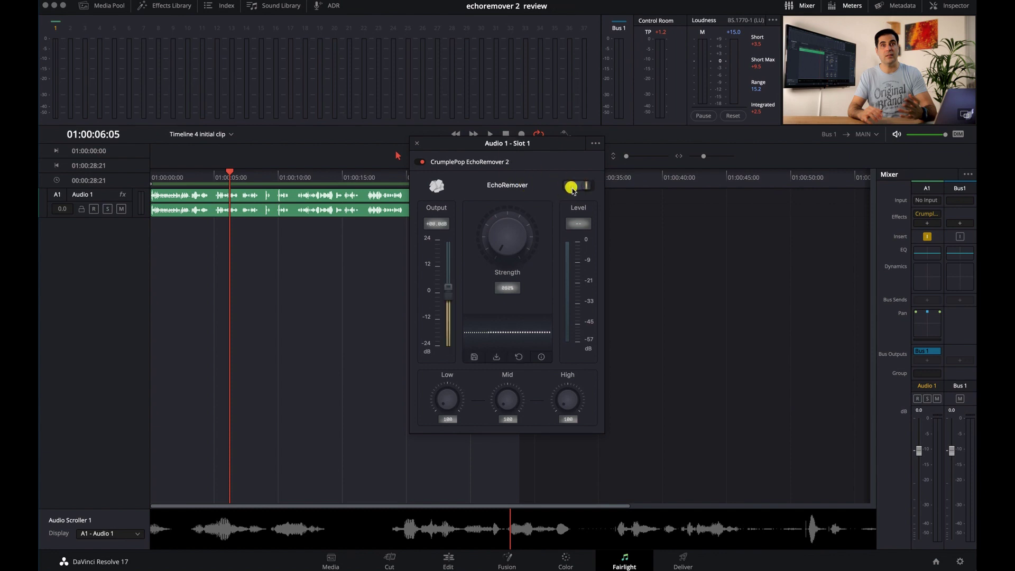
# - Set EchoRemover's Low, Mid and High to 65 each and its Strength to 70%
pyautogui.moveTo(466, 401); pyautogui.dragTo(516, 400)
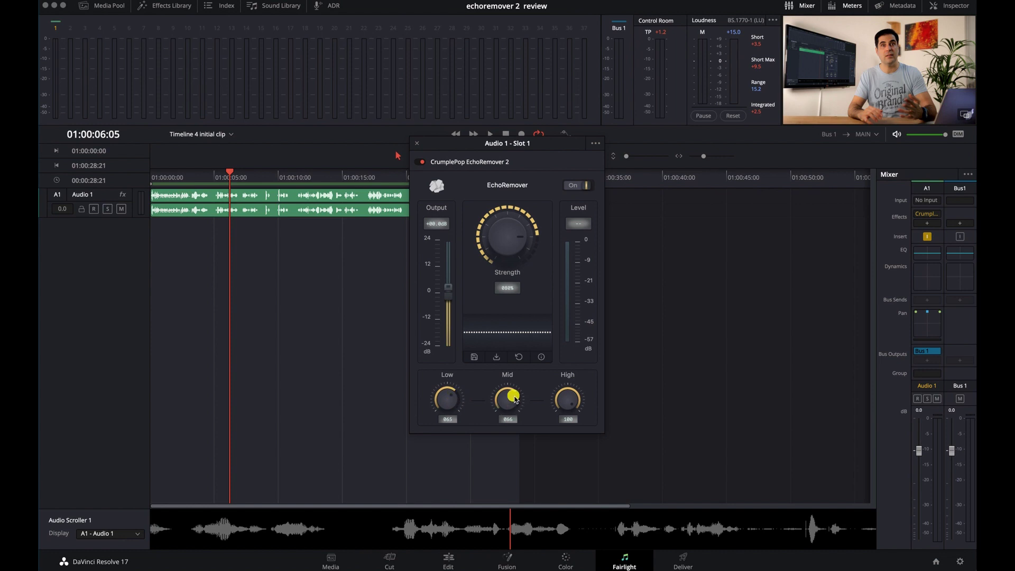
pyautogui.moveTo(577, 400); pyautogui.dragTo(572, 400)
pyautogui.moveTo(532, 222); pyautogui.dragTo(520, 241)
# - Play the Audio 1 clip and toggle the EchoRemover effect off and on to compare the sound
pyautogui.press('space')
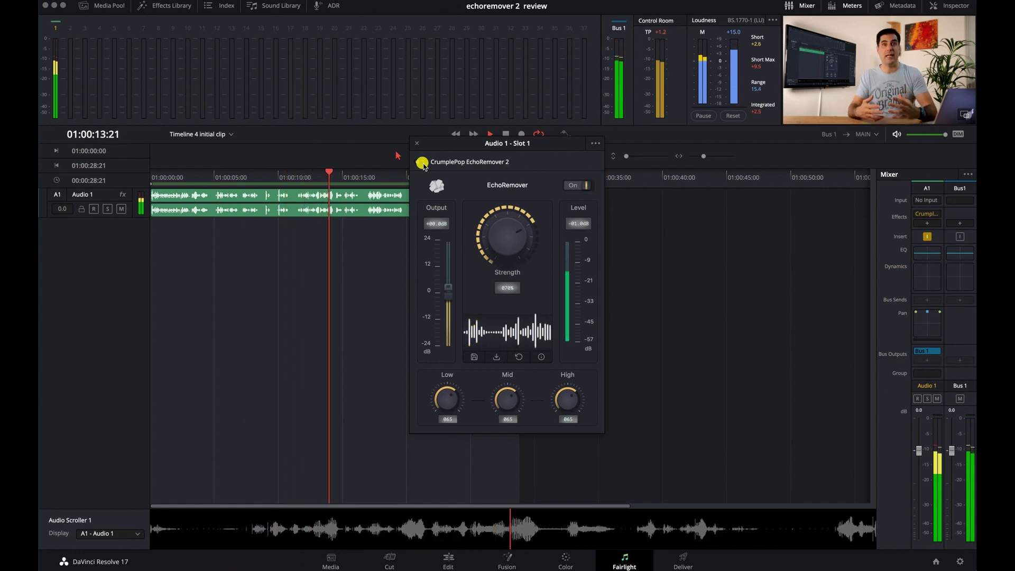
pyautogui.click(422, 162)
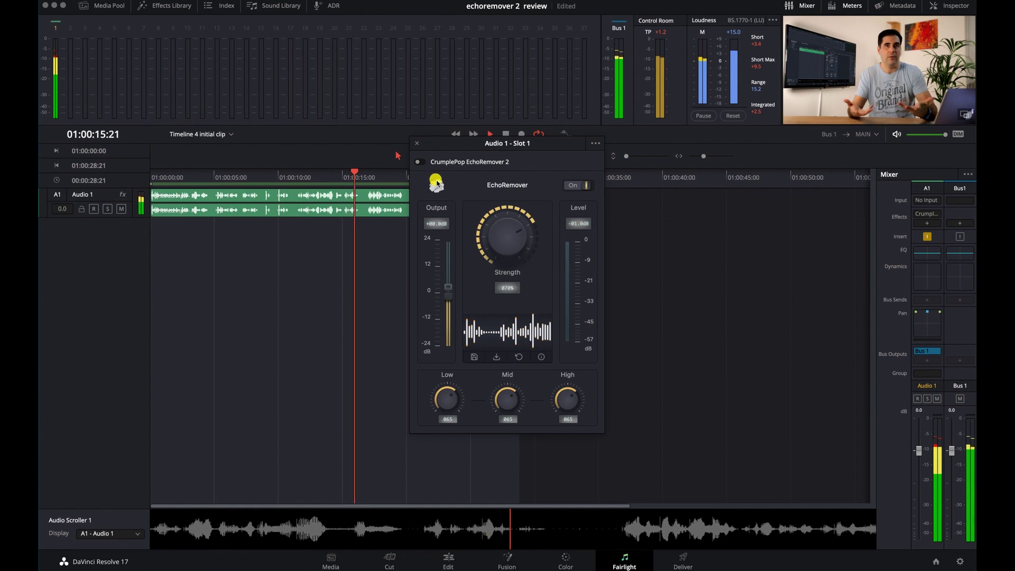
pyautogui.click(419, 164)
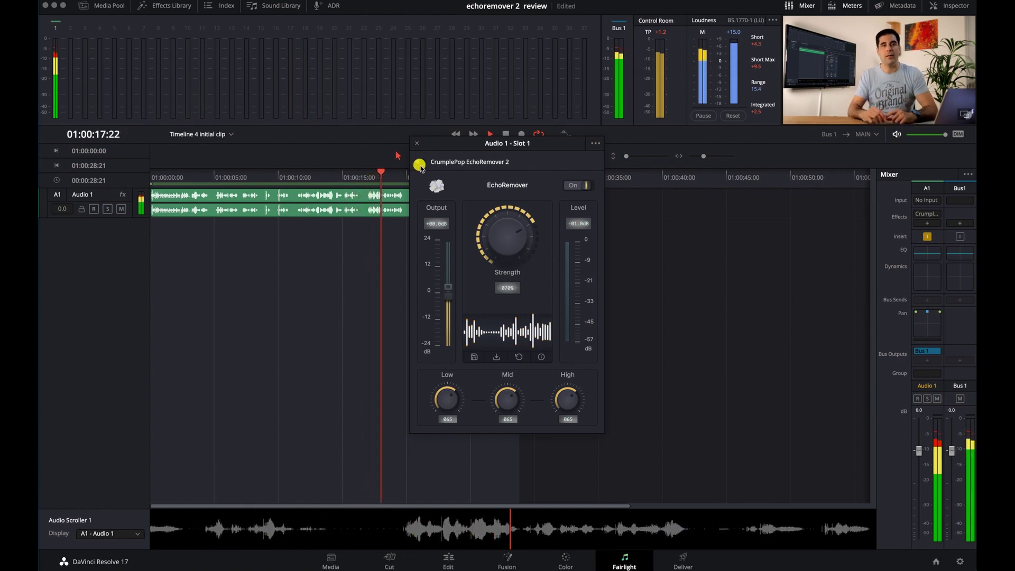
pyautogui.press('space')
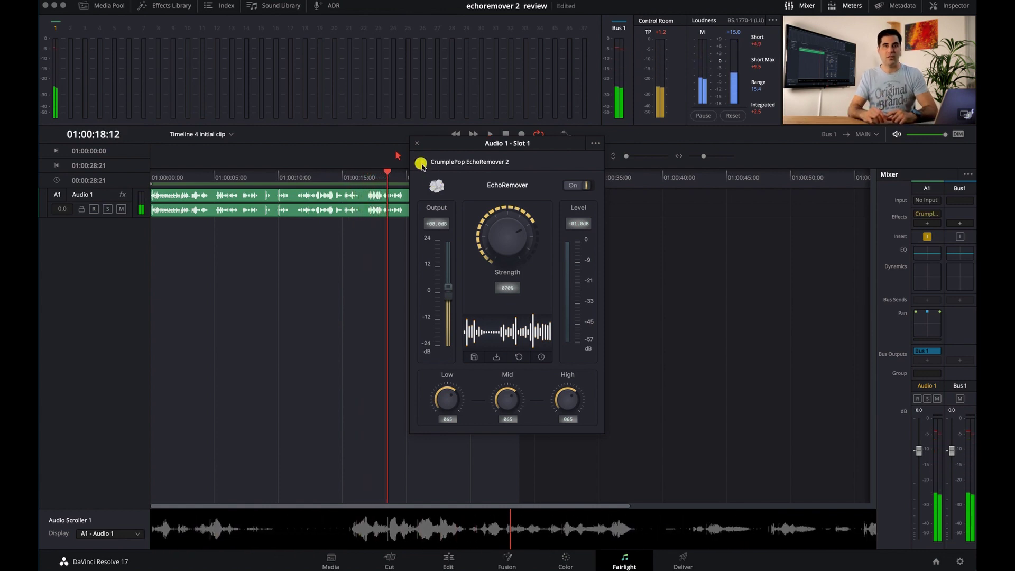
pyautogui.press('space')
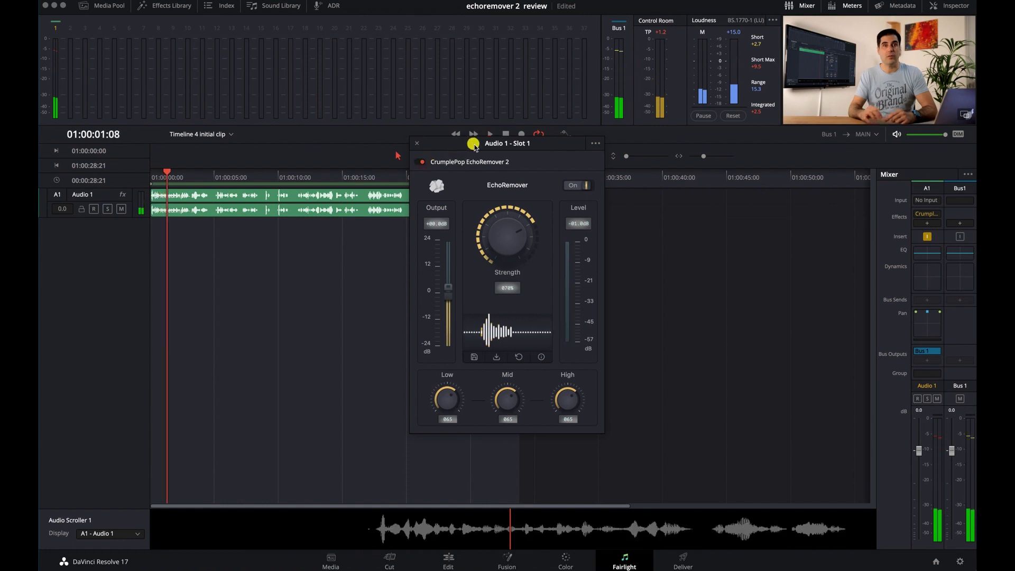
# - Move the EchoRemover window clear of the audio clip and raise its output level to +2.4 dB
pyautogui.moveTo(475, 146); pyautogui.dragTo(645, 204)
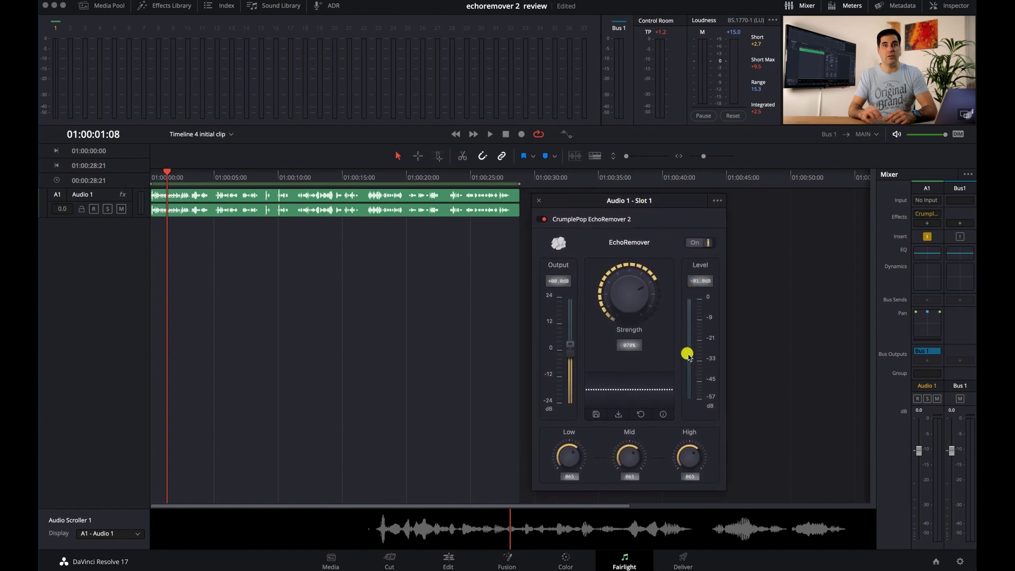
pyautogui.scroll(2, 572, 351)
pyautogui.moveTo(662, 205)
pyautogui.mouseDown()
pyautogui.moveTo(655, 210)
pyautogui.moveTo(667, 205)
pyautogui.mouseUp()
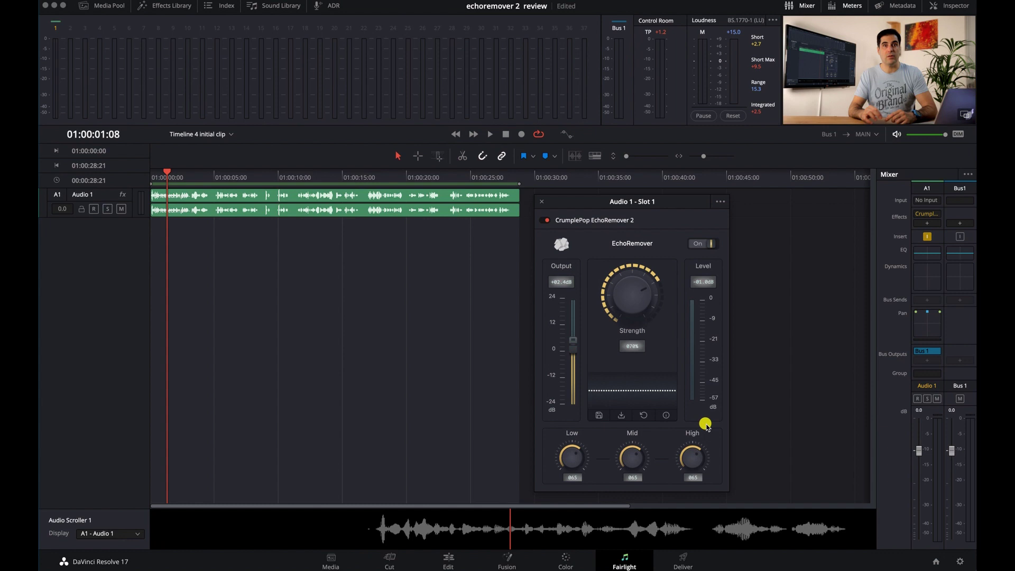
# - Show EchoRemover's help overlay to review what each control does, and hide it again
pyautogui.click(665, 416)
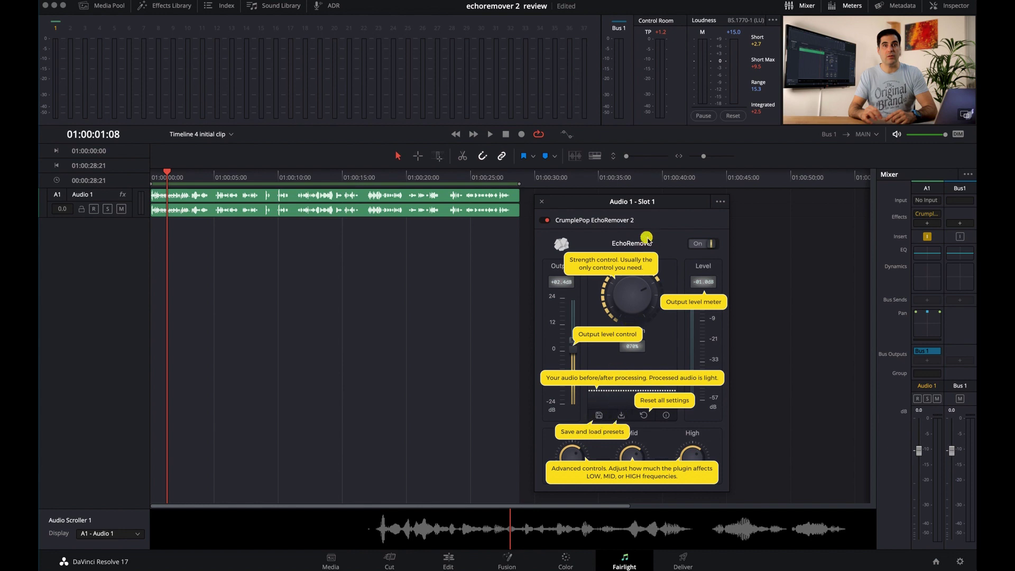
pyautogui.moveTo(646, 207); pyautogui.dragTo(644, 208)
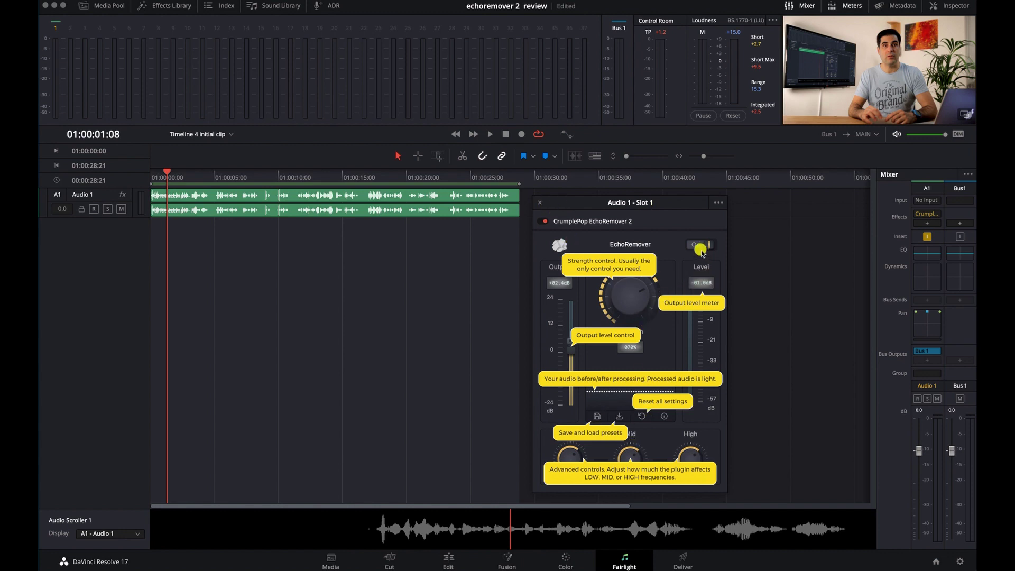
pyautogui.click(664, 416)
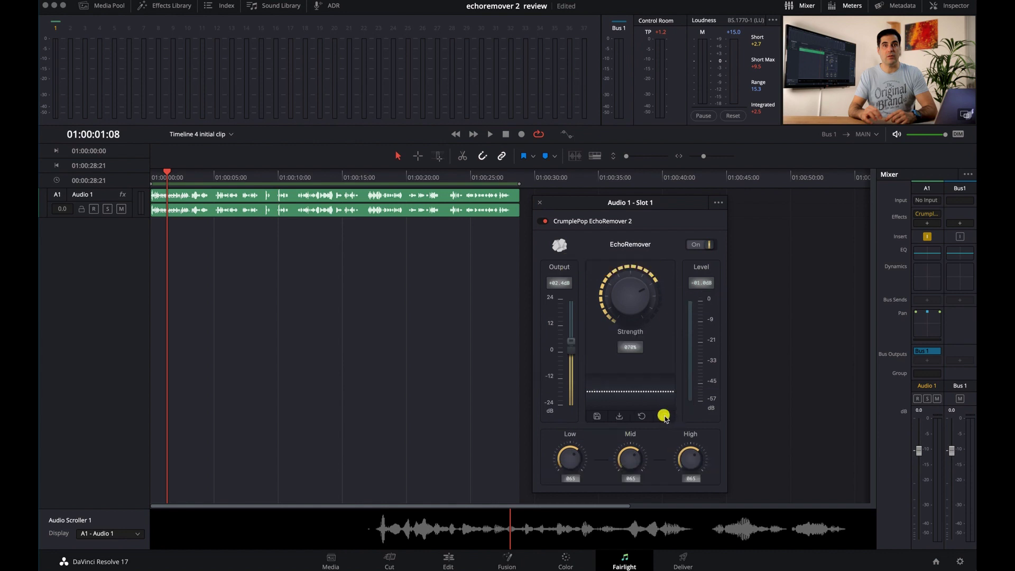
pyautogui.moveTo(670, 203); pyautogui.dragTo(667, 202)
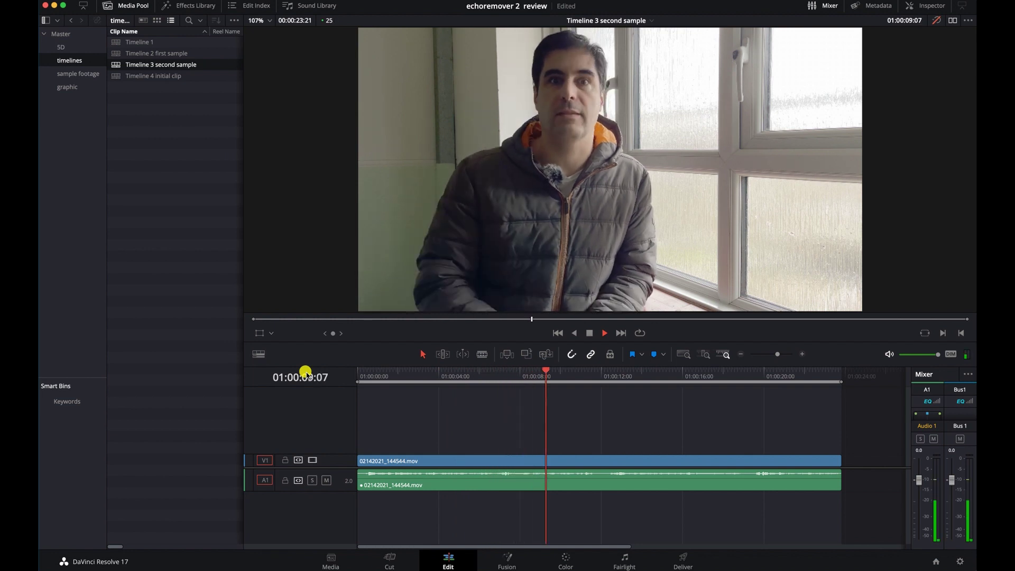
# - Stop playback of Timeline 3 second sample, open it in the Fairlight page and place the playhead at 01:00:01:24
pyautogui.press('space')
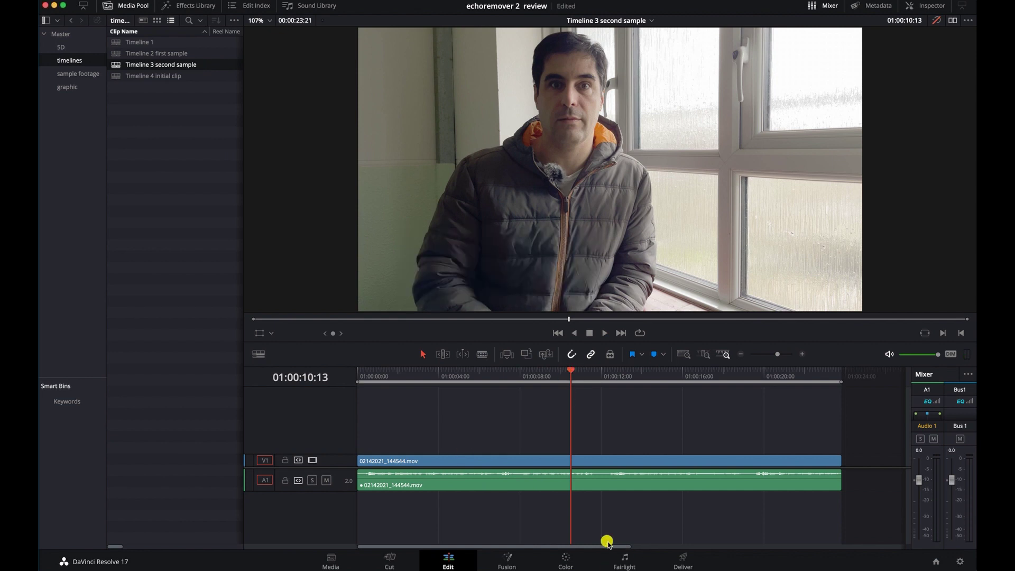
pyautogui.click(639, 566)
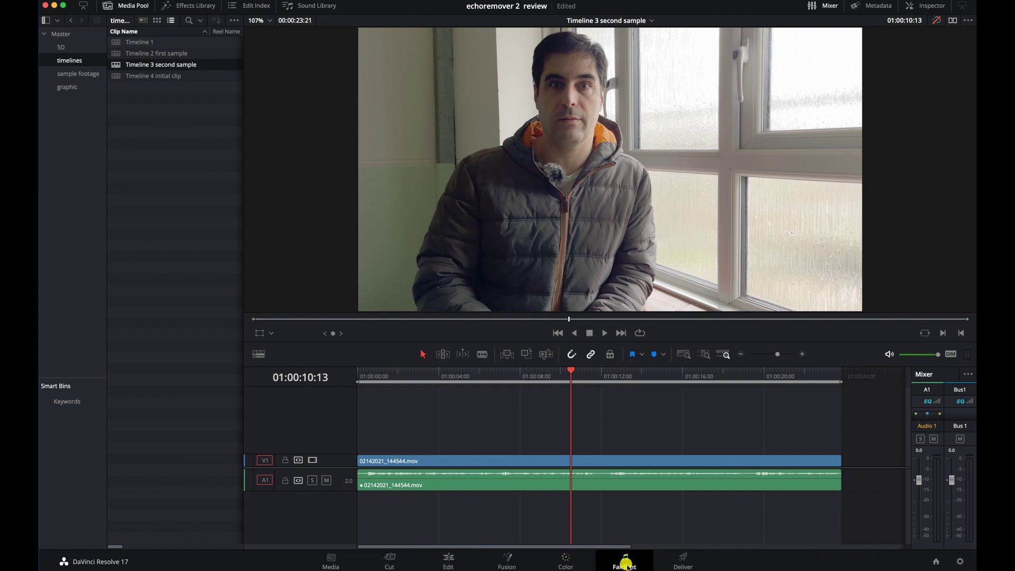
pyautogui.moveTo(259, 181); pyautogui.dragTo(182, 173)
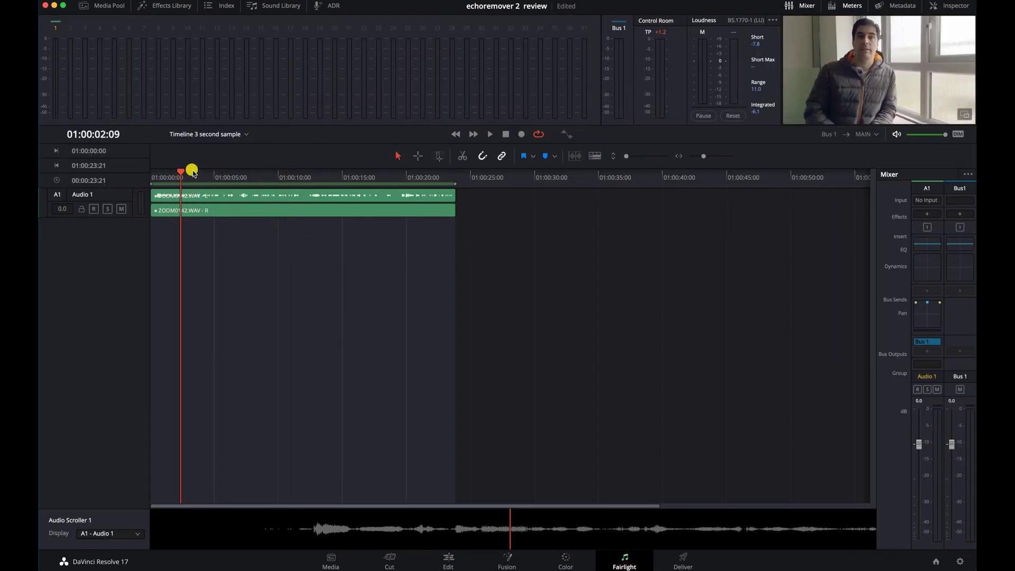
pyautogui.click(176, 177)
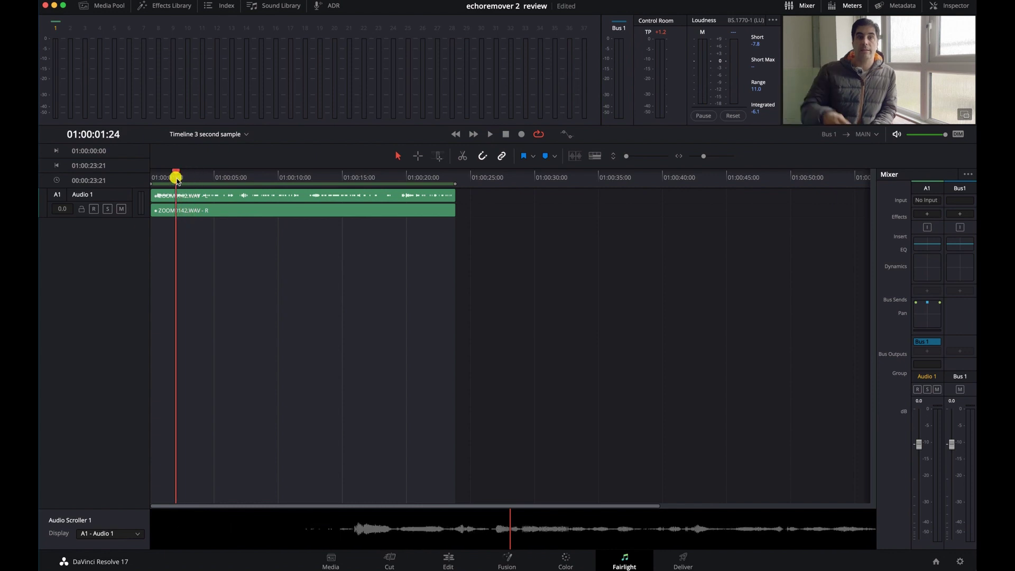
# - Add the AU CrumplePop EchoRemover 2 effect to this timeline's Audio 1 track and move its window clear of the clip
pyautogui.click(928, 215)
pyautogui.moveTo(932, 372)
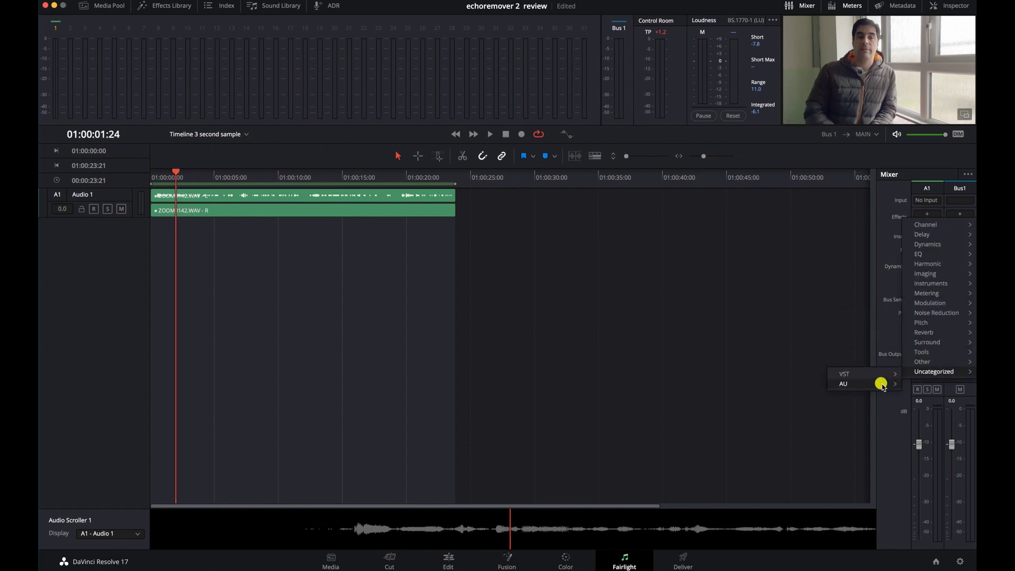
pyautogui.moveTo(881, 384)
pyautogui.click(787, 397)
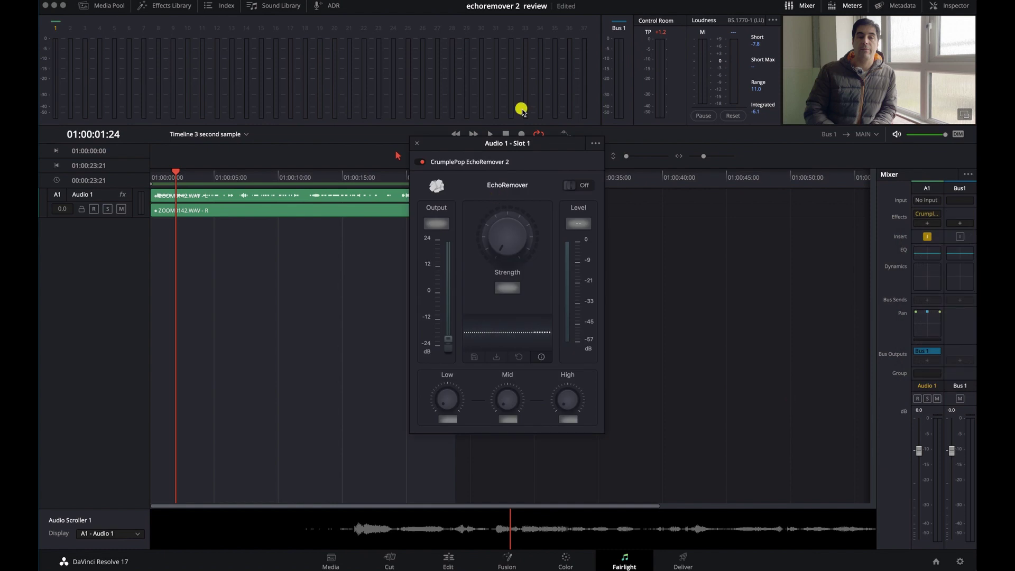
pyautogui.moveTo(521, 151); pyautogui.dragTo(676, 153)
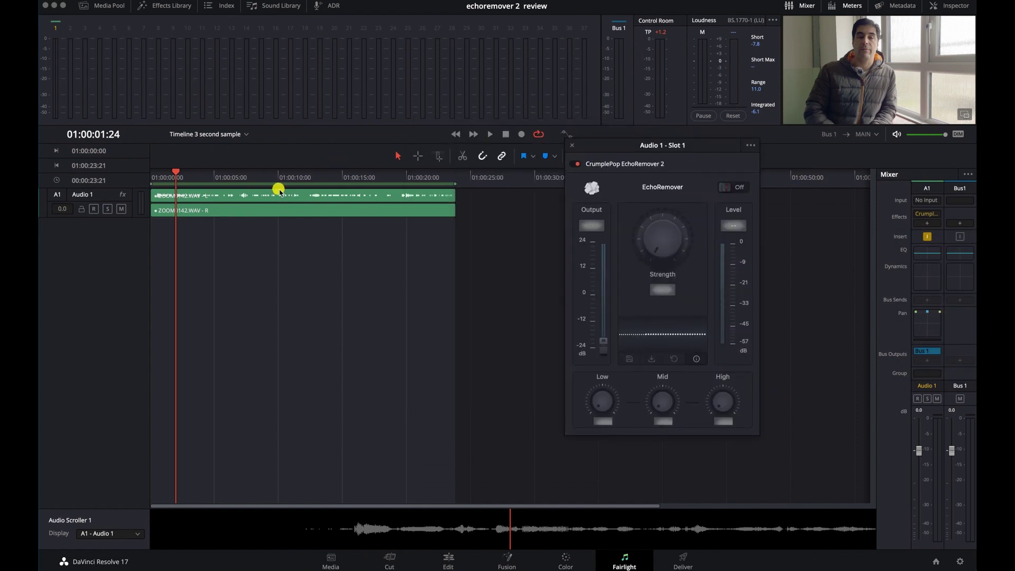
# - Return the playhead to the start of Timeline 3 and briefly play the untreated clip
pyautogui.click(259, 188)
pyautogui.press('Home')
pyautogui.press('space')
pyautogui.press('Home')
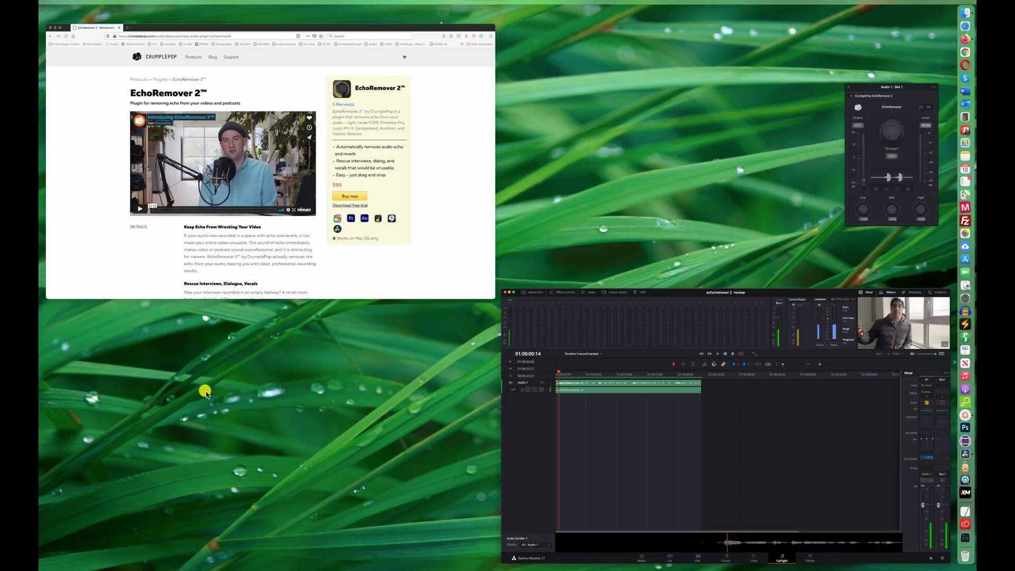
pyautogui.click(846, 208)
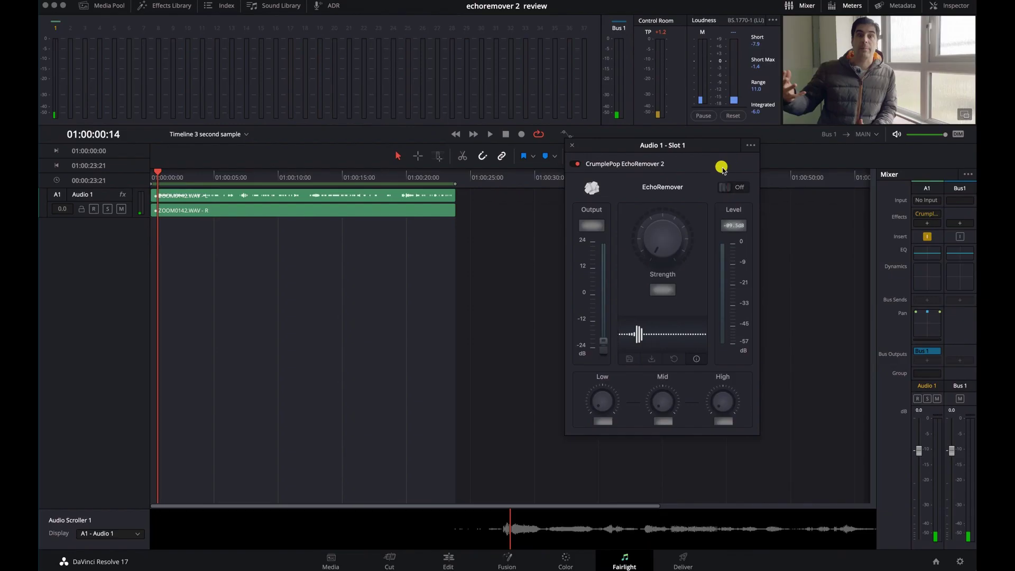
# - Turn on EchoRemover with Strength 70%, and set Low, Mid and High to about 65, 66 and 68
pyautogui.click(729, 189)
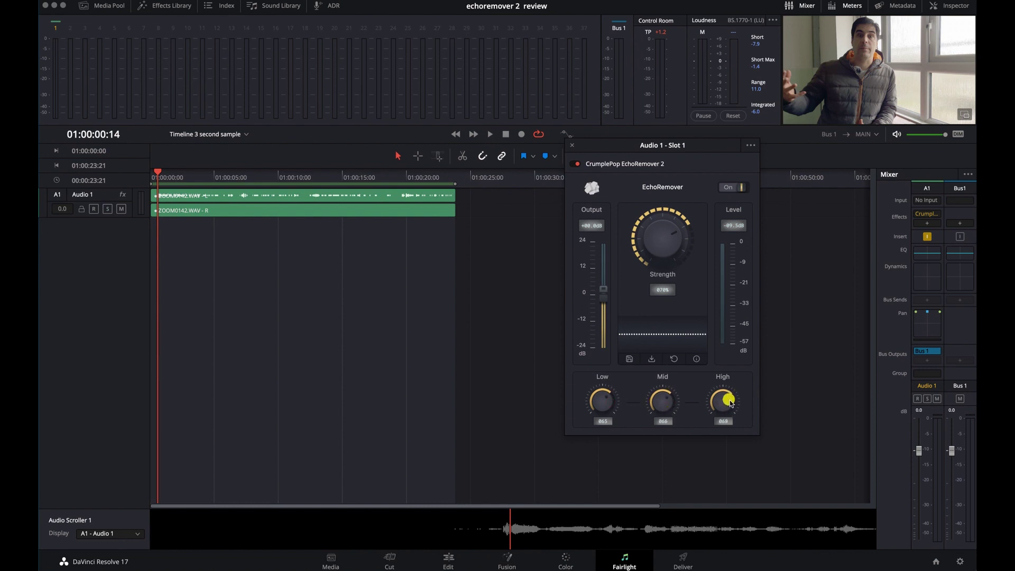
# - Play the second sample and switch EchoRemover off and on to compare the audio with and without processing
pyautogui.press('space')
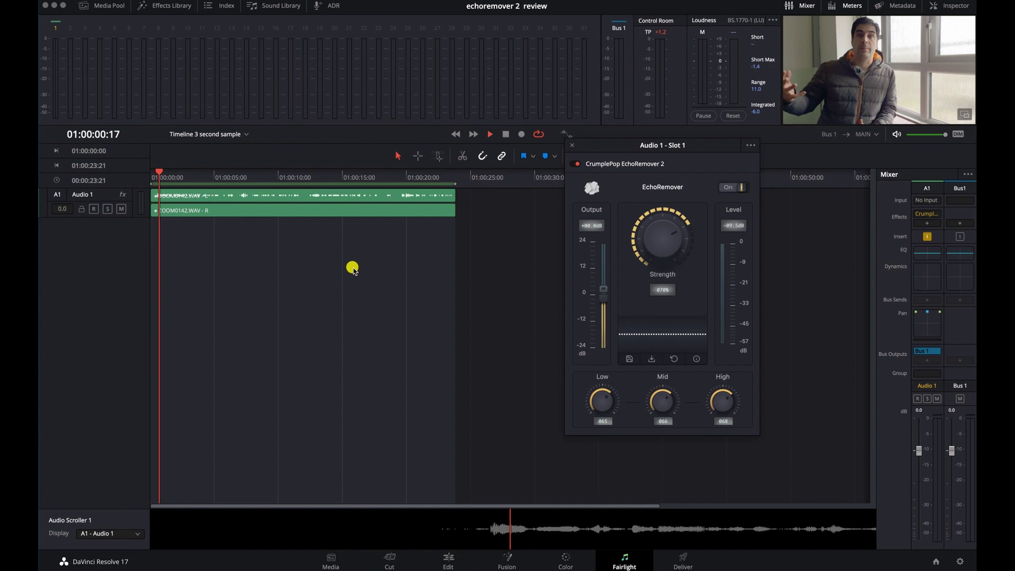
pyautogui.click(727, 188)
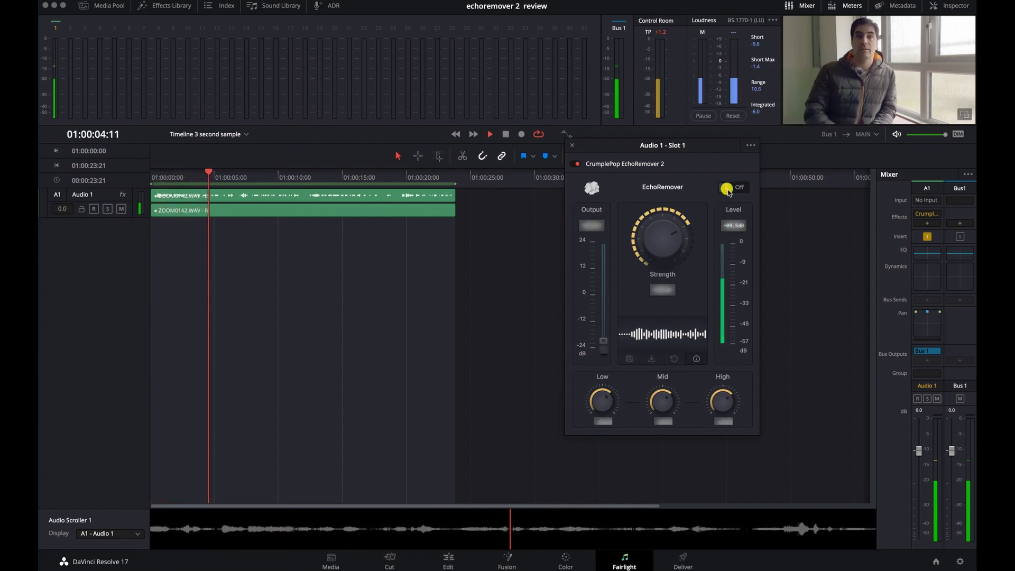
pyautogui.click(728, 189)
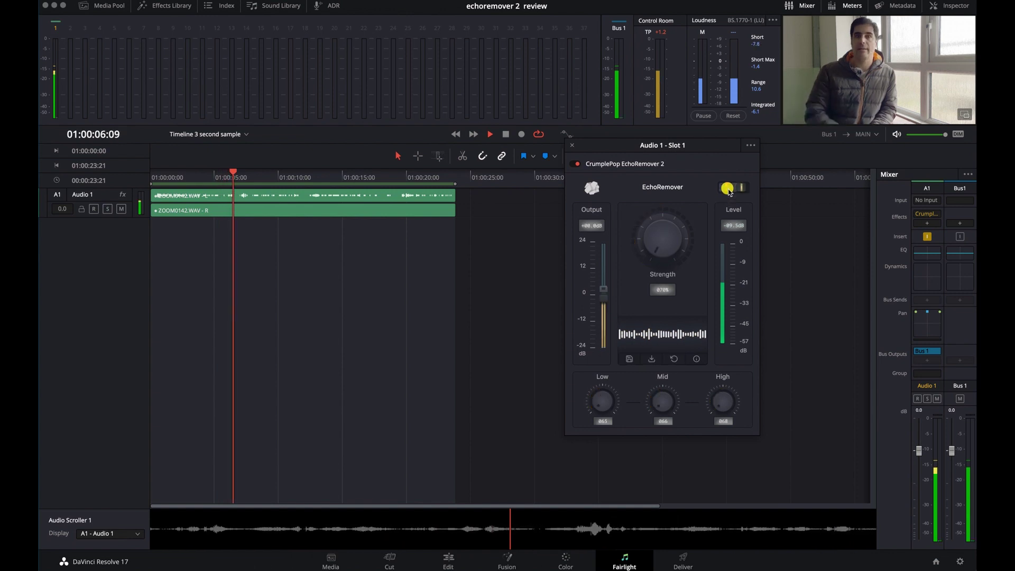
# - Raise EchoRemover's Output to +6.4 dB and set Low, Mid and High to about 80, 82 and 80 during playback
pyautogui.moveTo(605, 292); pyautogui.dragTo(603, 275)
pyautogui.scroll(8, 605, 403)
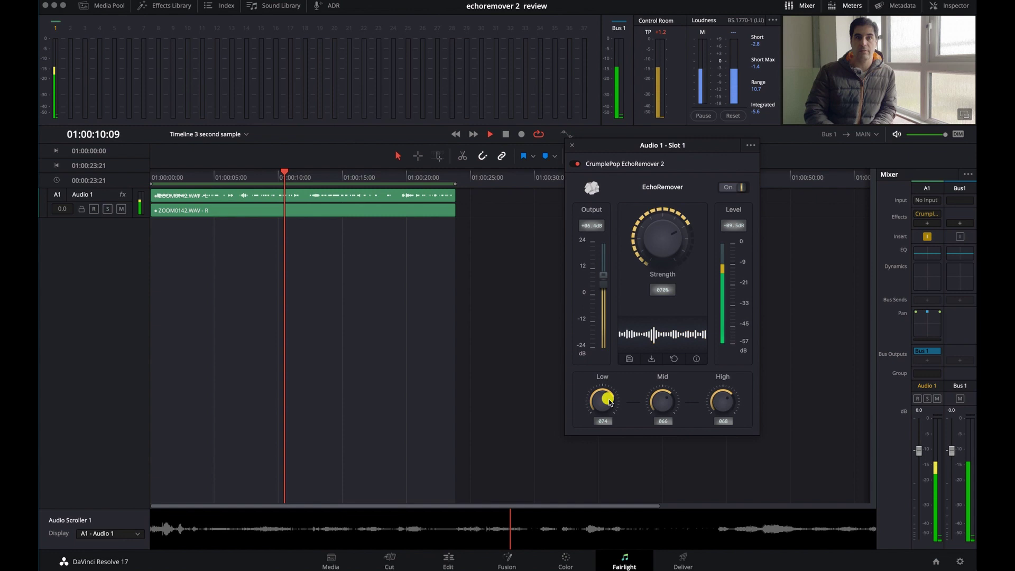
pyautogui.scroll(6, 662, 400)
pyautogui.scroll(1, 671, 404)
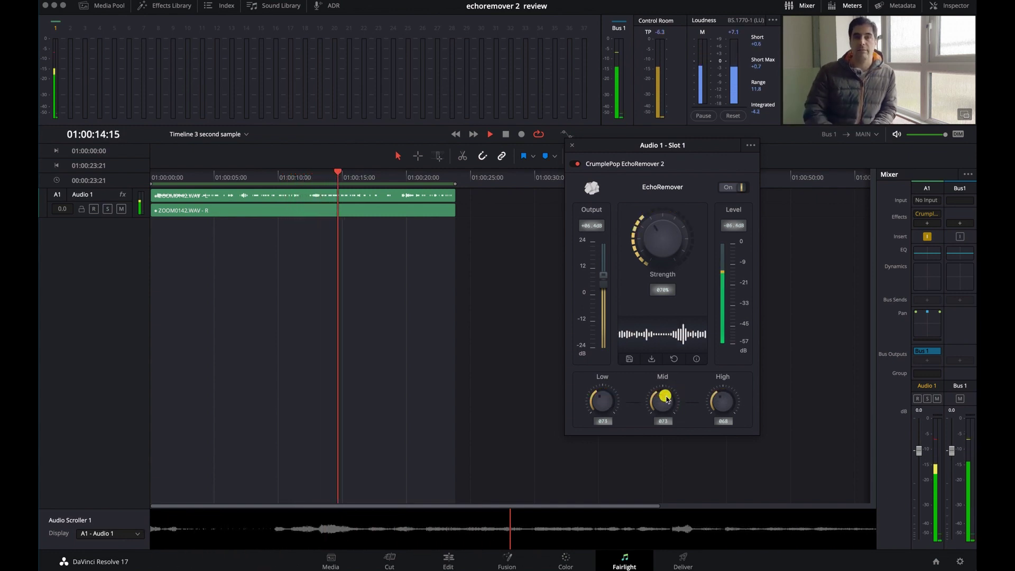
pyautogui.press('space')
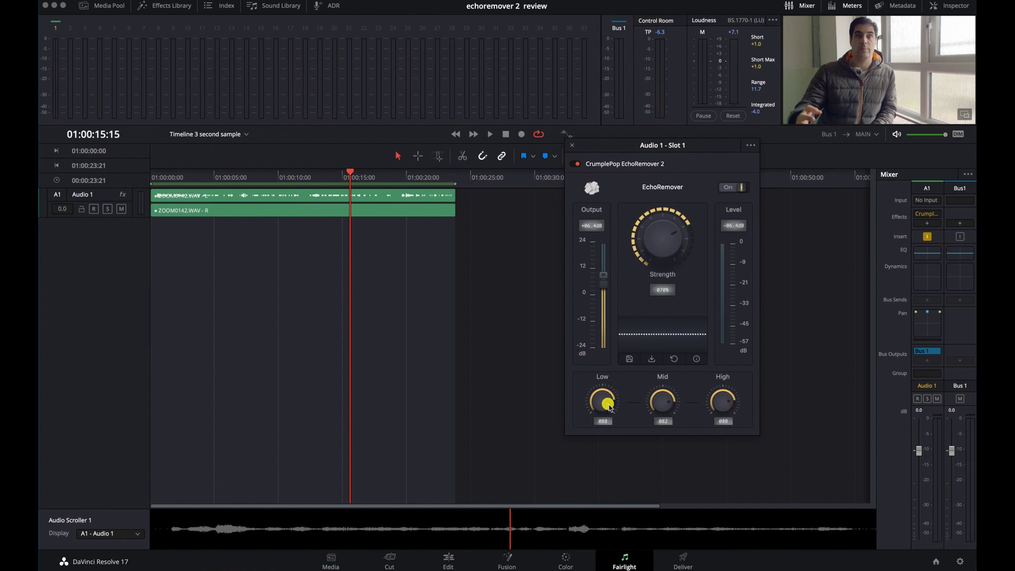
# - Keep playing the clip while raising Strength to 90%, and set Low, Mid and High to about 60, 58 and 92
pyautogui.press('space')
pyautogui.scroll(10, 676, 245)
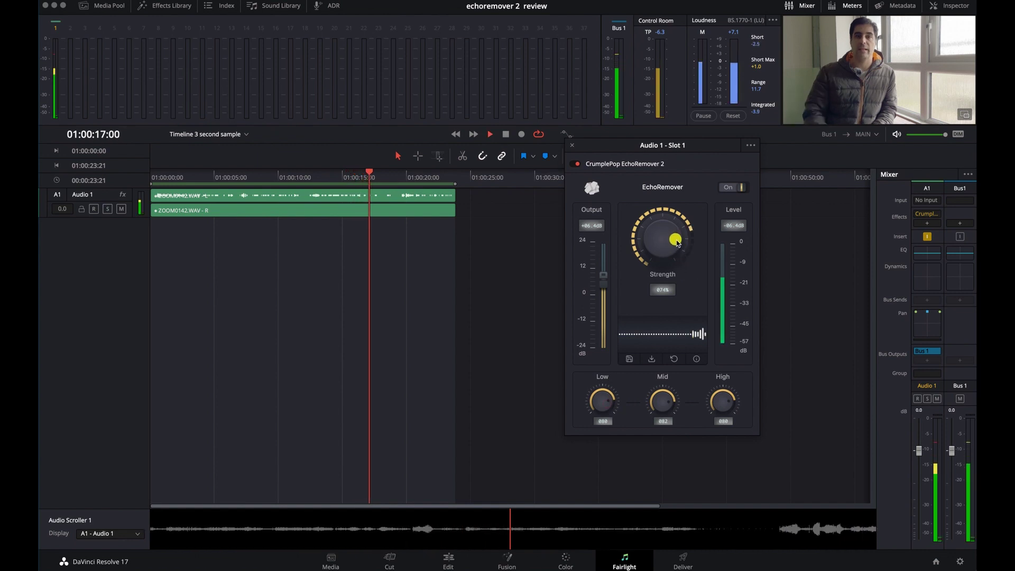
pyautogui.scroll(-5, 677, 244)
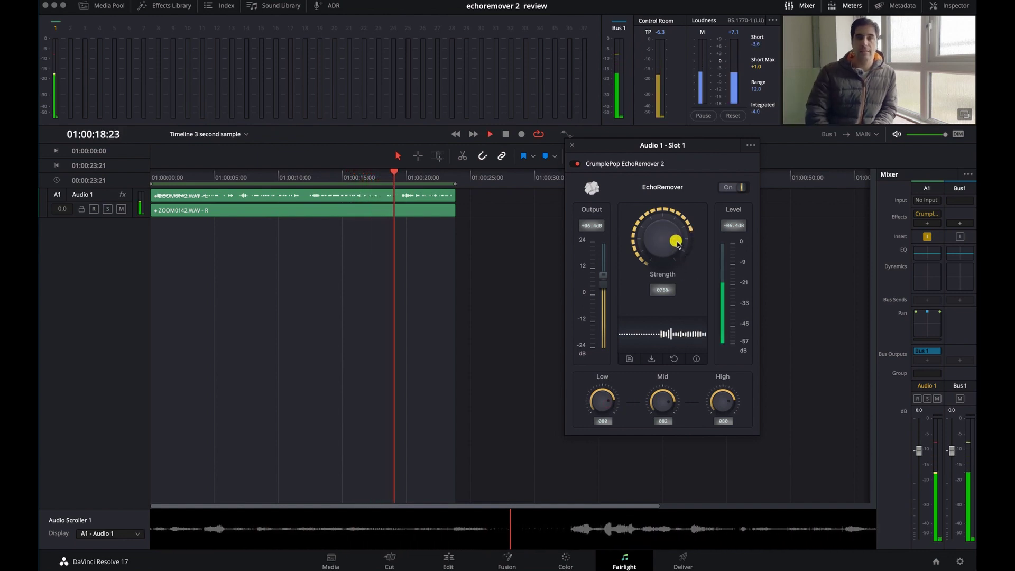
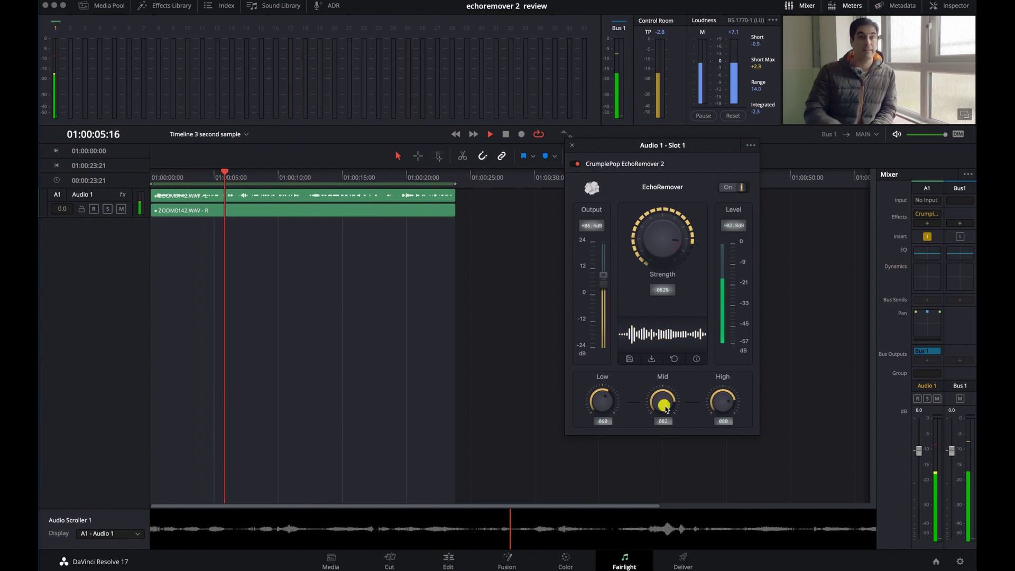
pyautogui.moveTo(673, 265); pyautogui.dragTo(668, 255)
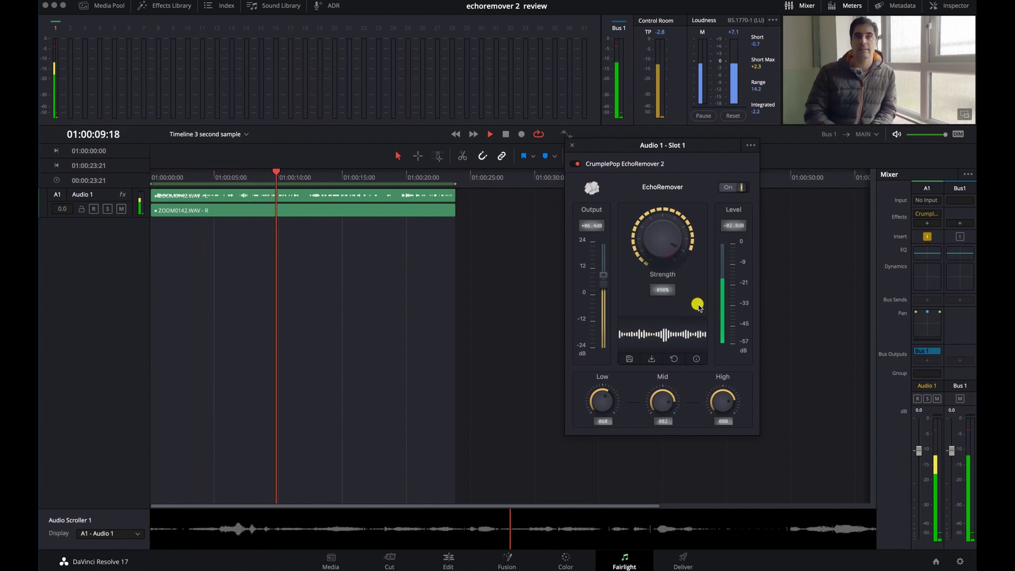
pyautogui.moveTo(733, 404)
pyautogui.mouseDown()
pyautogui.moveTo(668, 400)
pyautogui.moveTo(721, 400)
pyautogui.moveTo(731, 411)
pyautogui.moveTo(723, 412)
pyautogui.mouseUp()
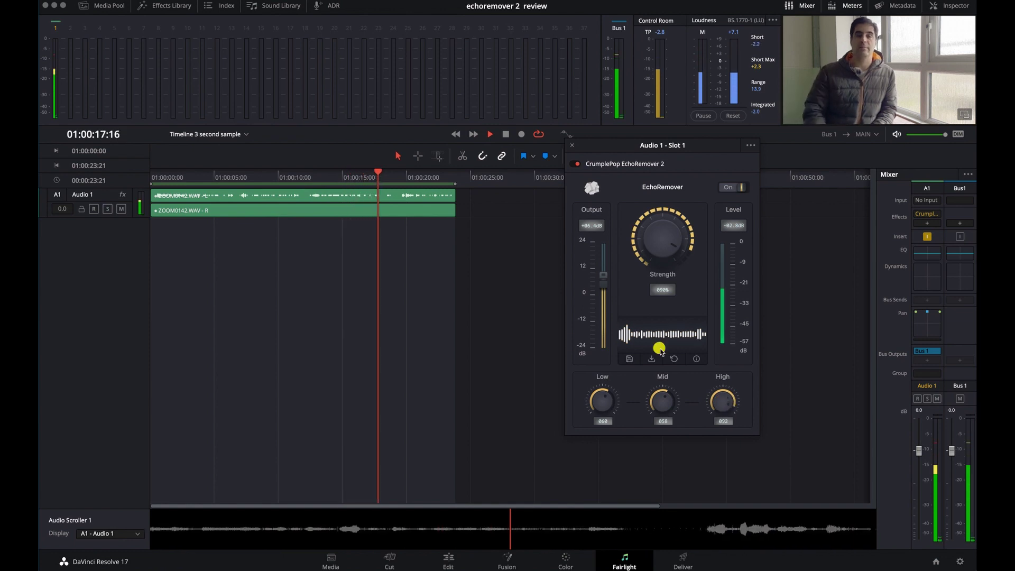
pyautogui.press('space')
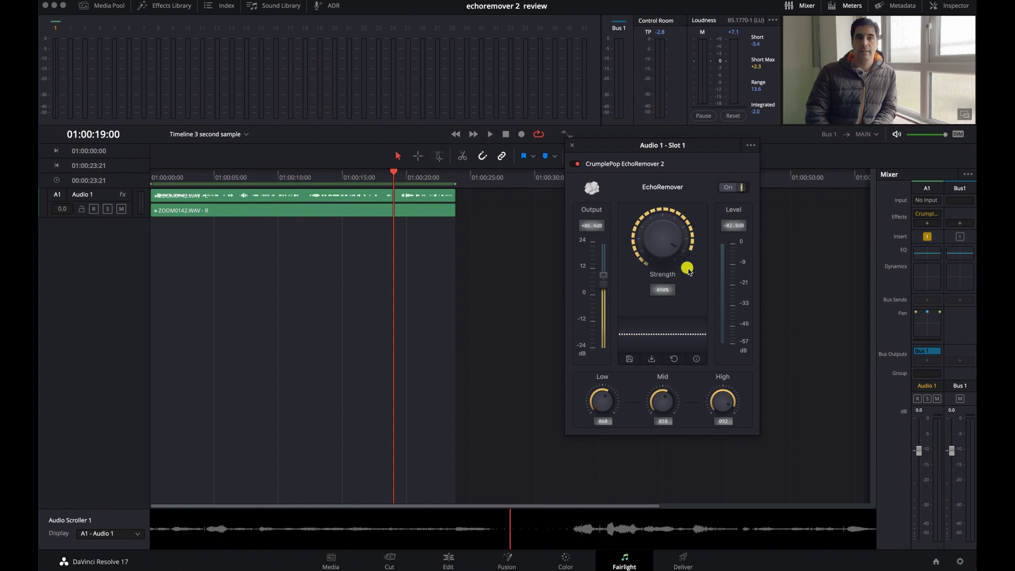
# - Replay the second sample from the start with EchoRemover off and on to compare the echo
pyautogui.click(731, 189)
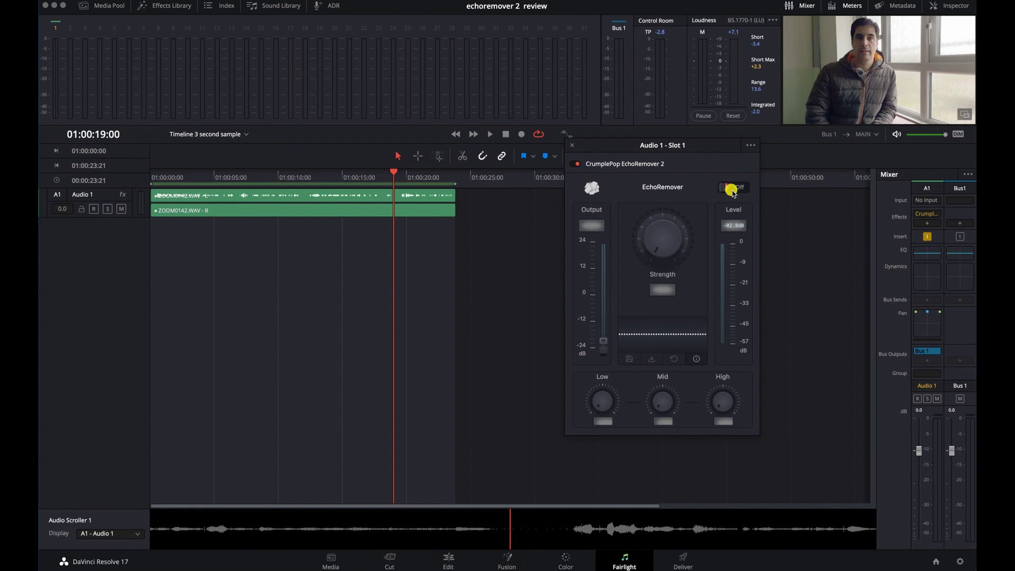
pyautogui.press('Home')
pyautogui.press('space')
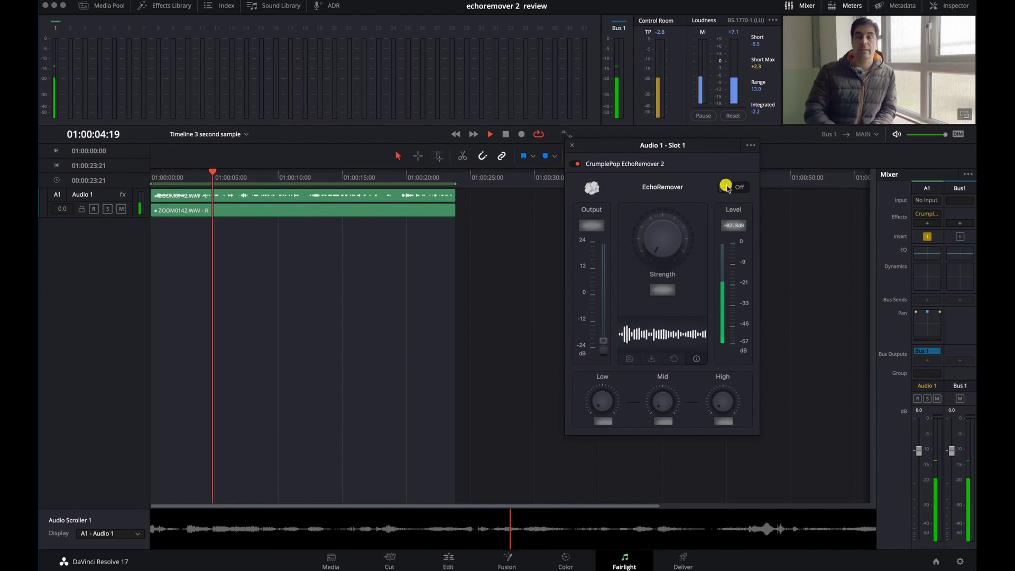
pyautogui.click(729, 189)
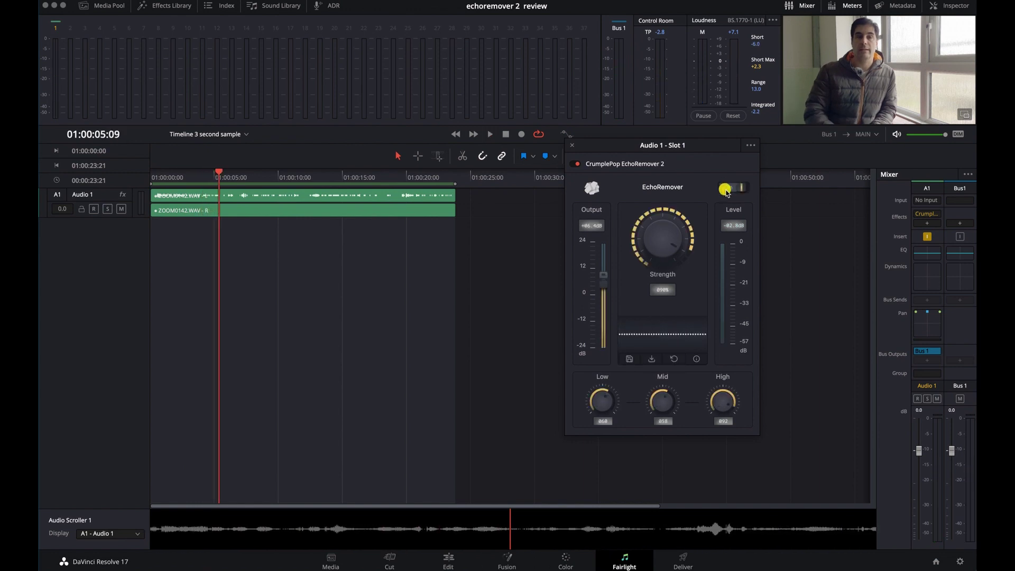
pyautogui.press('Home')
pyautogui.press('space')
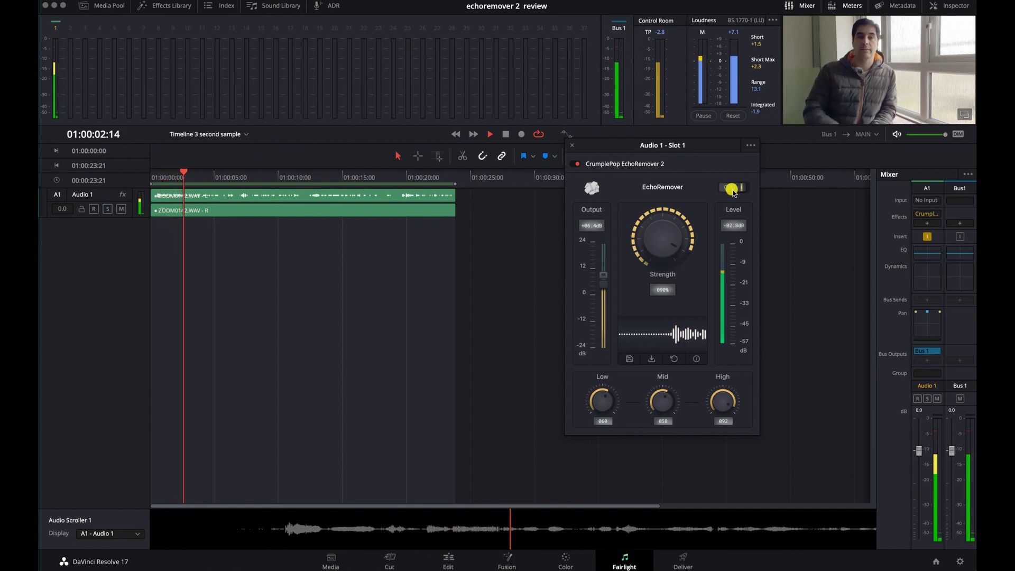
pyautogui.click(732, 189)
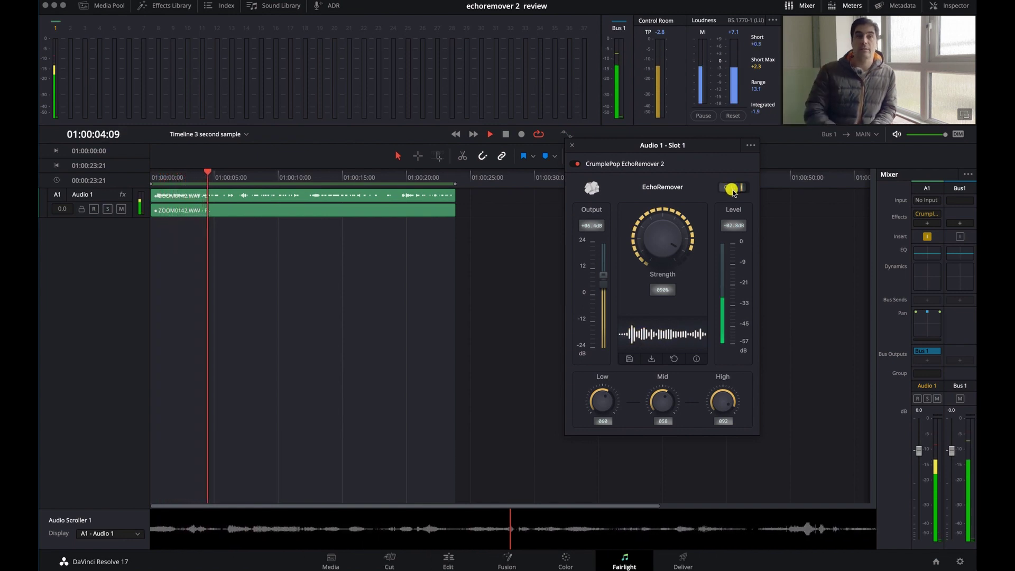
pyautogui.click(732, 189)
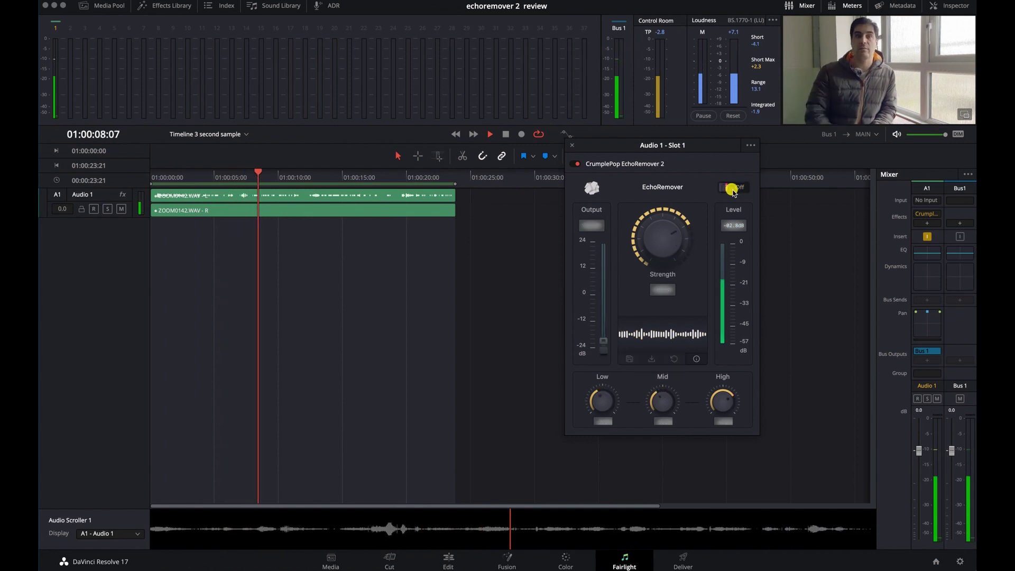
# - Turn EchoRemover back on and set Low to about 77 and Mid to about 73
pyautogui.click(731, 188)
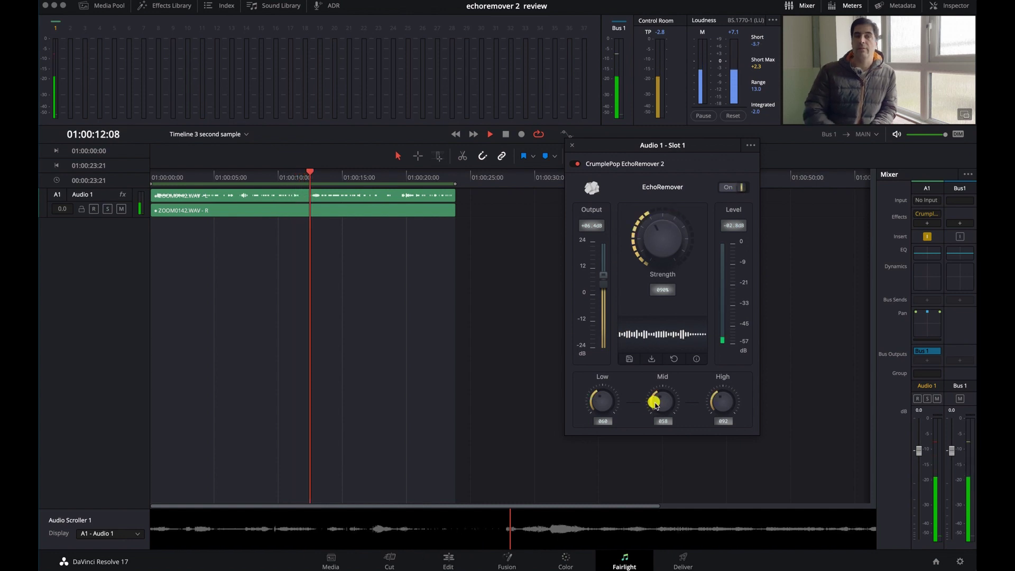
pyautogui.press('space')
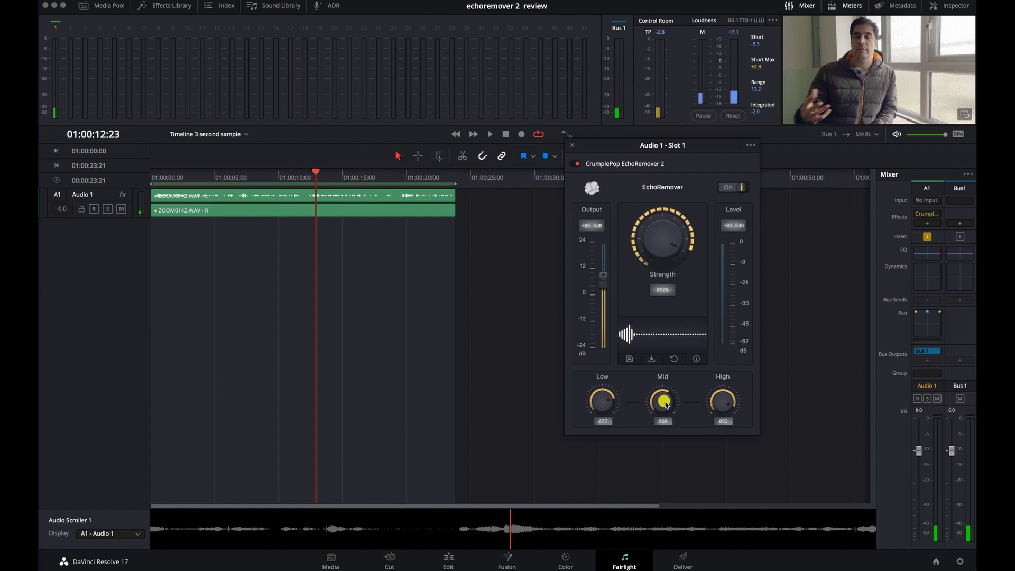
pyautogui.press('space')
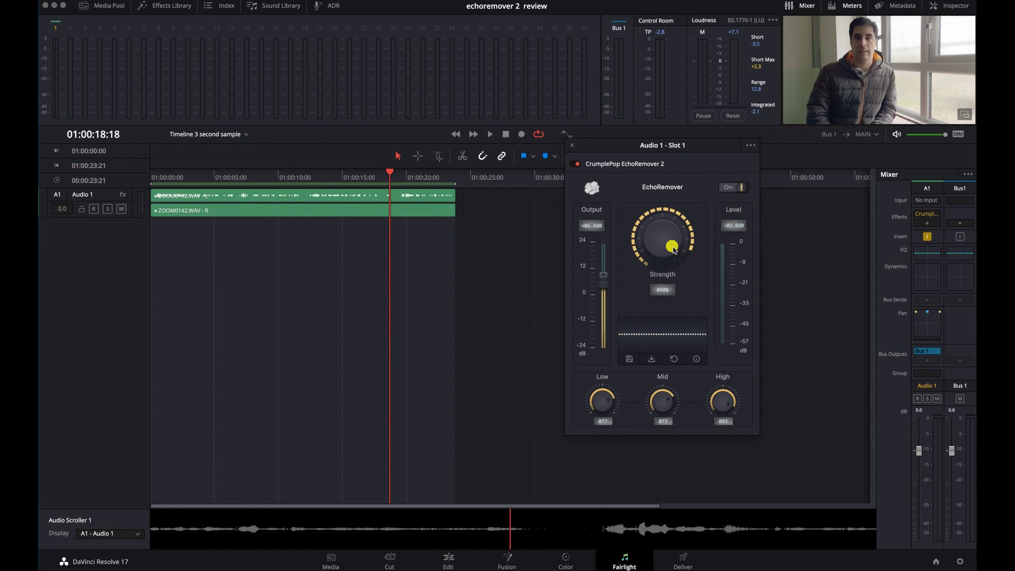
# - Play the rest of the clip and its beginning, toggling EchoRemover to compare the adjusted settings with the original audio
pyautogui.click(731, 189)
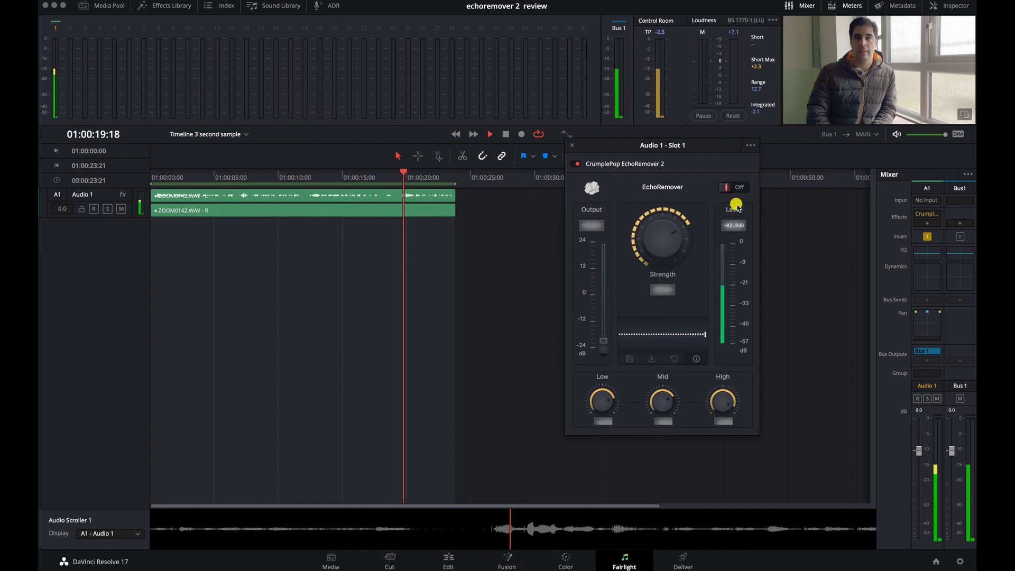
pyautogui.click(730, 188)
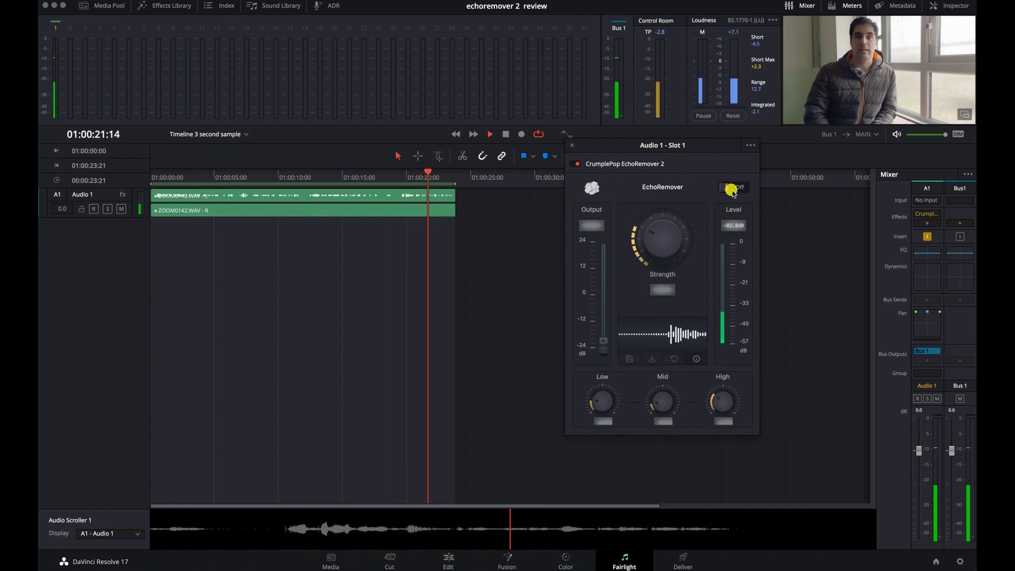
pyautogui.click(731, 189)
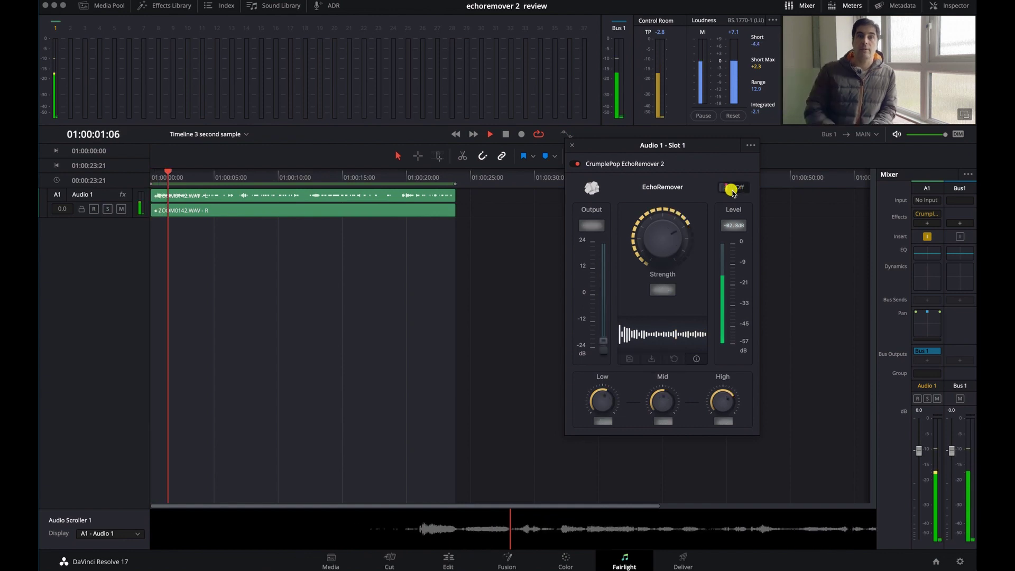
pyautogui.click(733, 189)
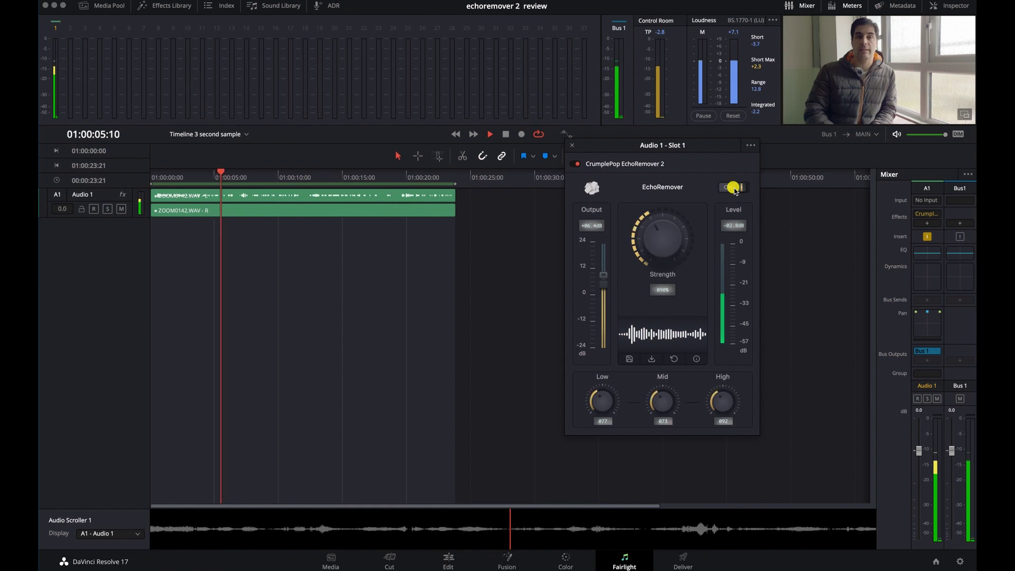
# - Try a Strength of about 85% and play the clip with EchoRemover off and on
pyautogui.press('space')
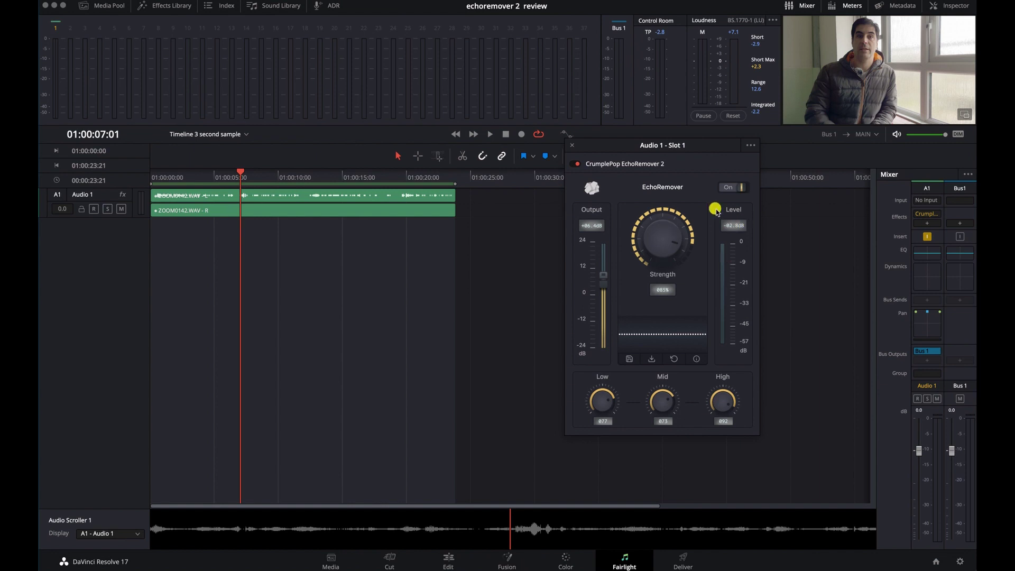
pyautogui.click(732, 187)
pyautogui.press('space')
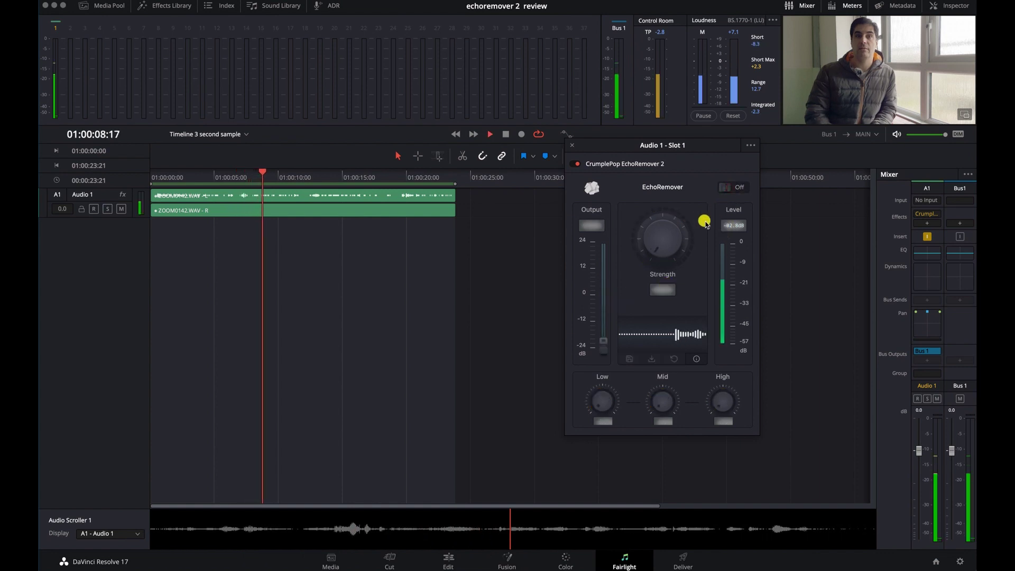
pyautogui.click(727, 189)
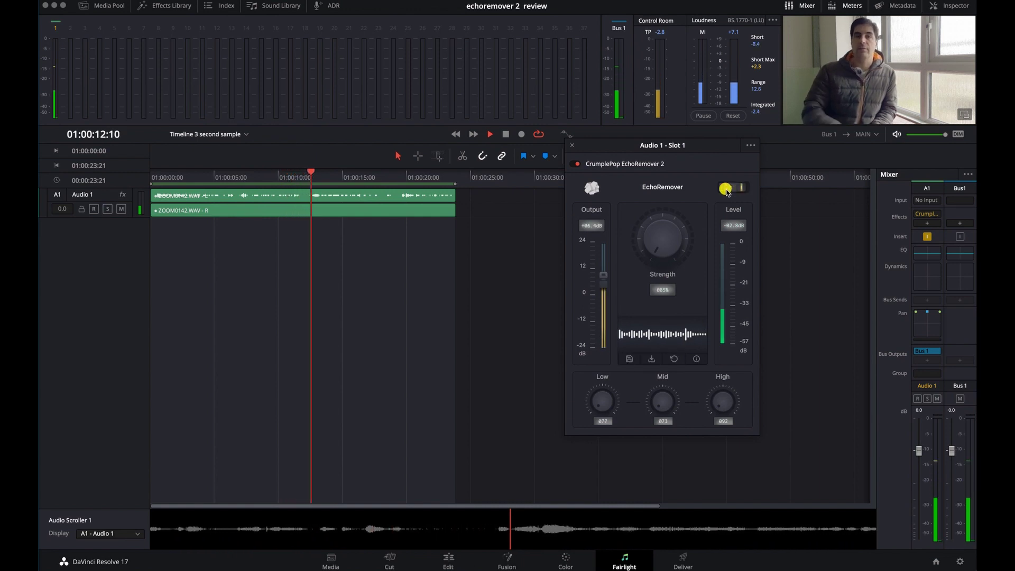
# - Lower EchoRemover's Strength to 75% and play the clip with the effect off and on to check the result
pyautogui.moveTo(662, 289); pyautogui.dragTo(662, 293)
pyautogui.press('space')
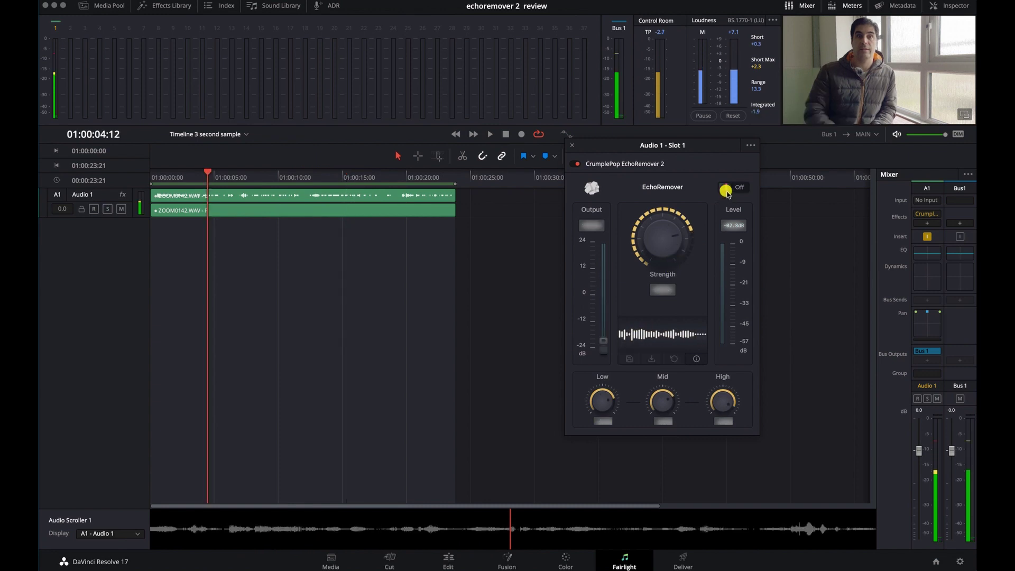
pyautogui.press('space')
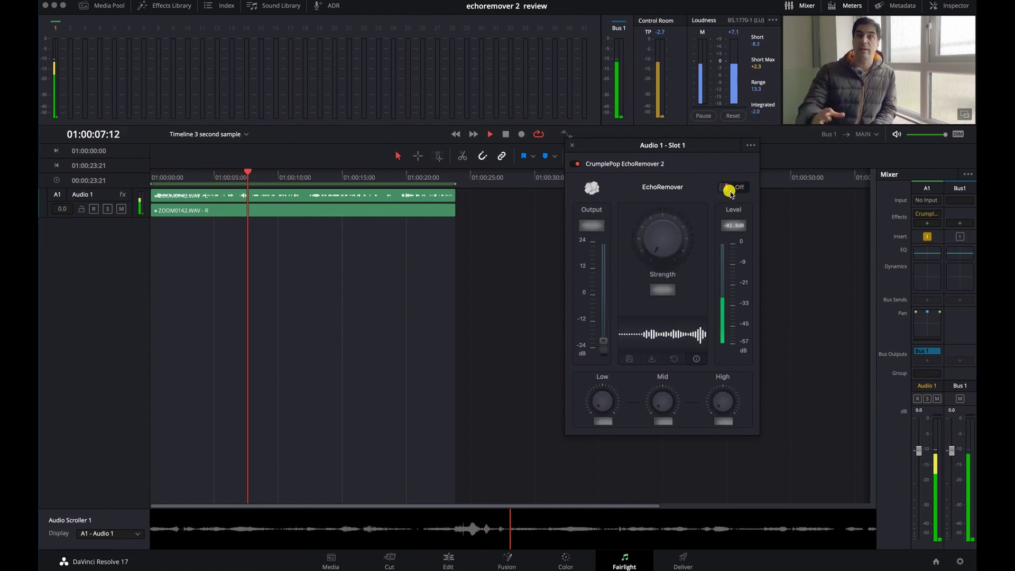
pyautogui.click(729, 191)
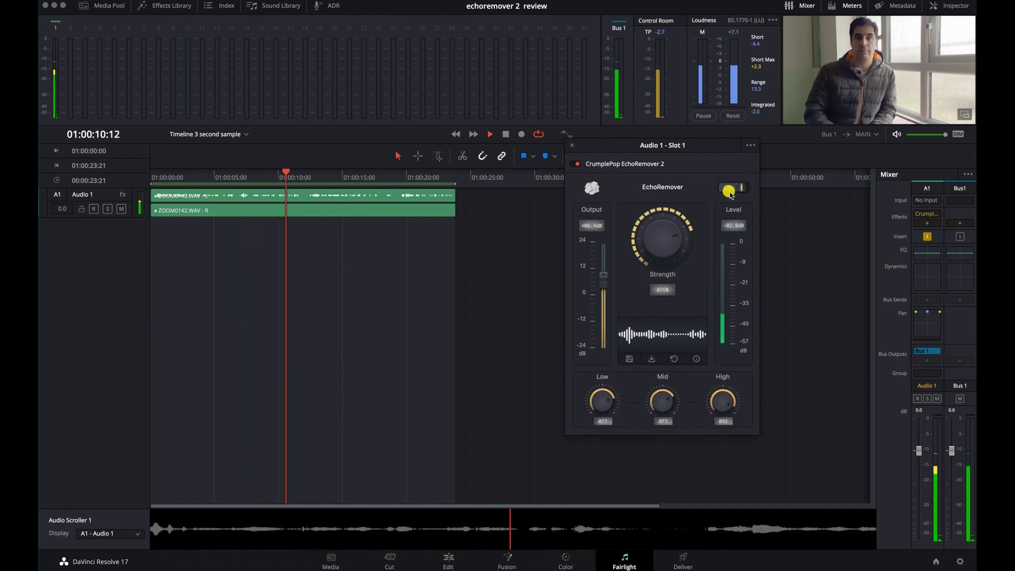
pyautogui.press('space')
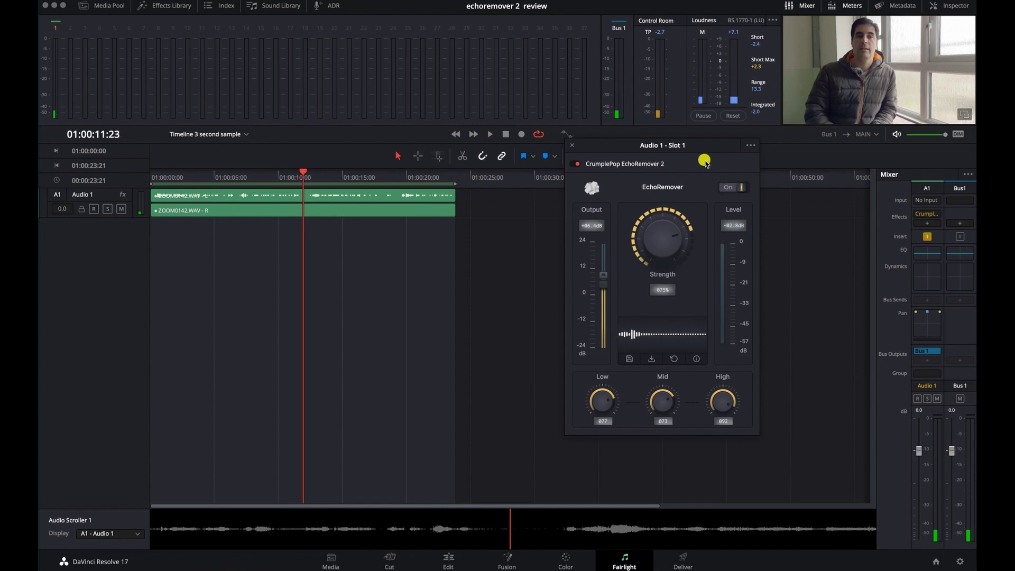
pyautogui.moveTo(693, 148); pyautogui.dragTo(607, 215)
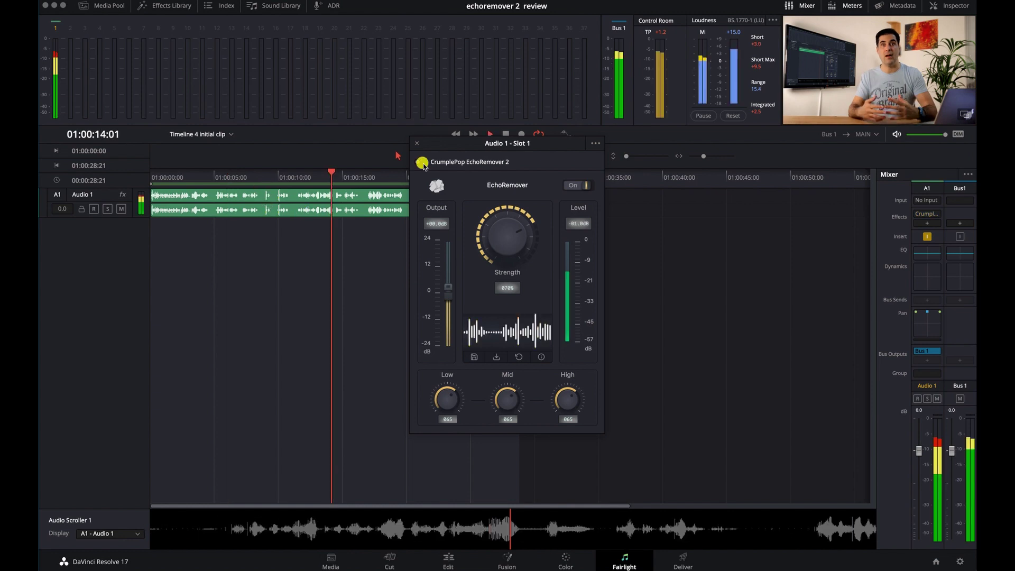
# - Bypass and re-enable EchoRemover while playing Timeline 4's initial clip, and move the plugin window clear of the clip
pyautogui.click(420, 161)
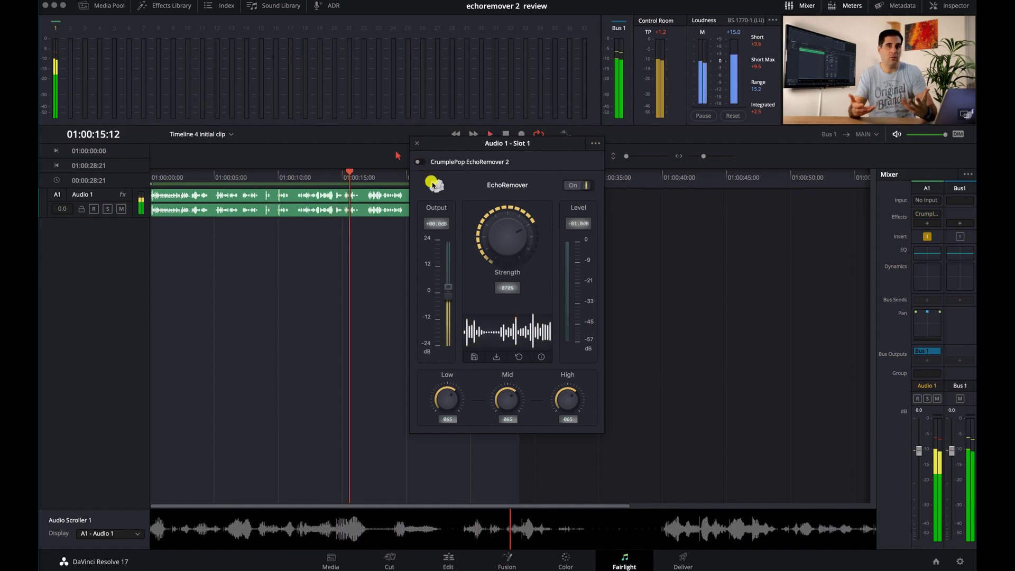
pyautogui.click(419, 163)
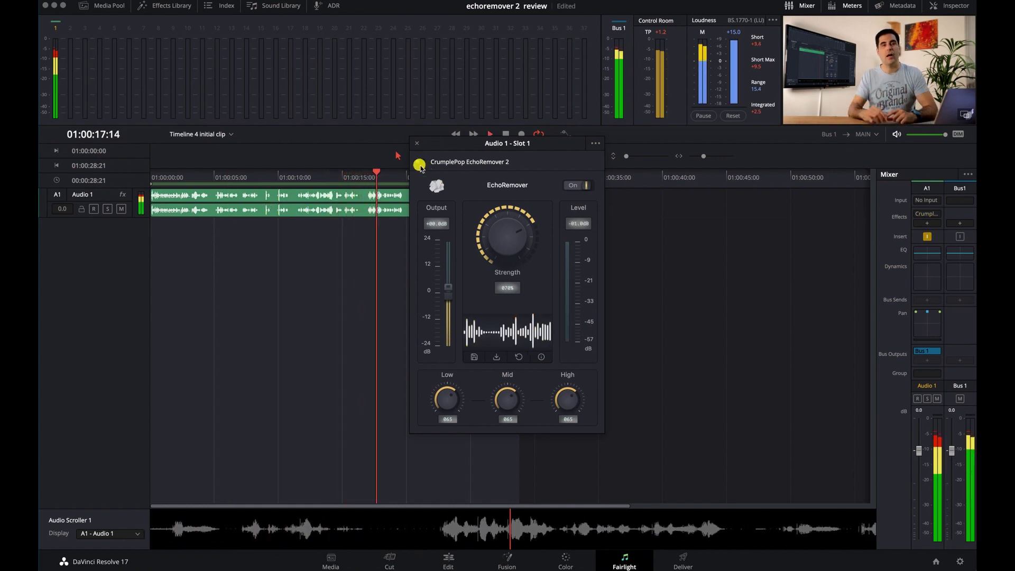
pyautogui.press('space')
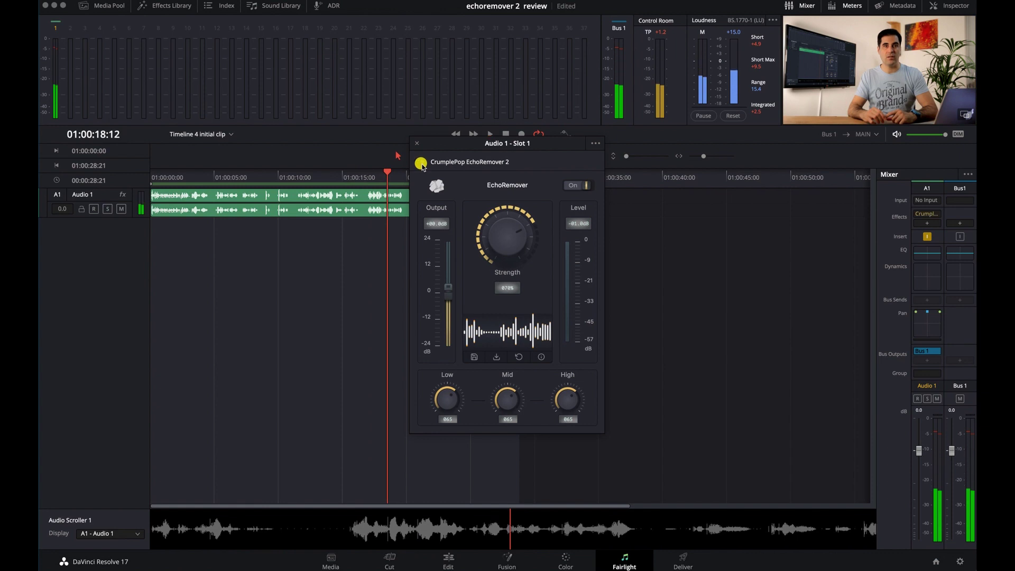
pyautogui.press('space')
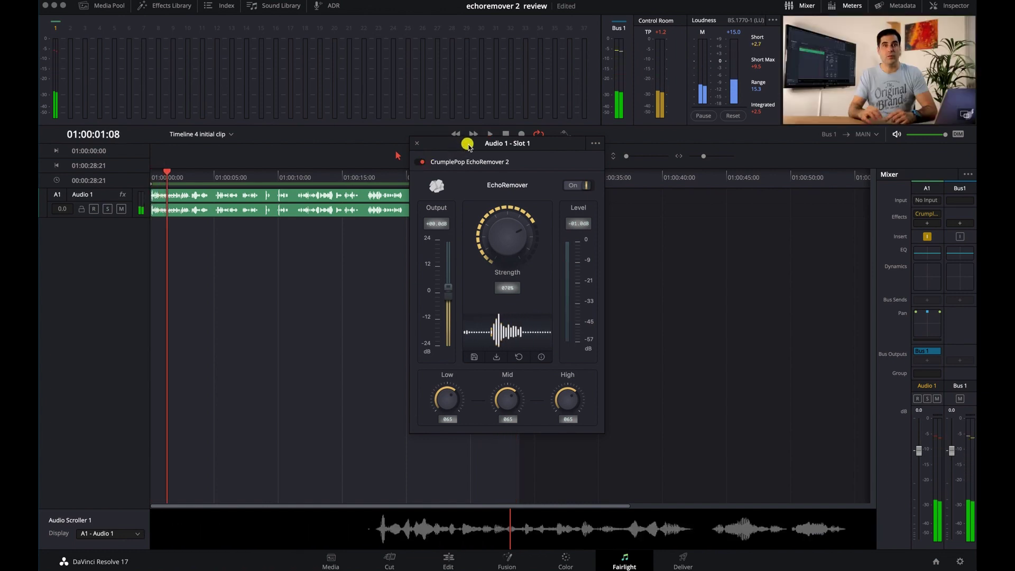
pyautogui.moveTo(473, 148); pyautogui.dragTo(595, 204)
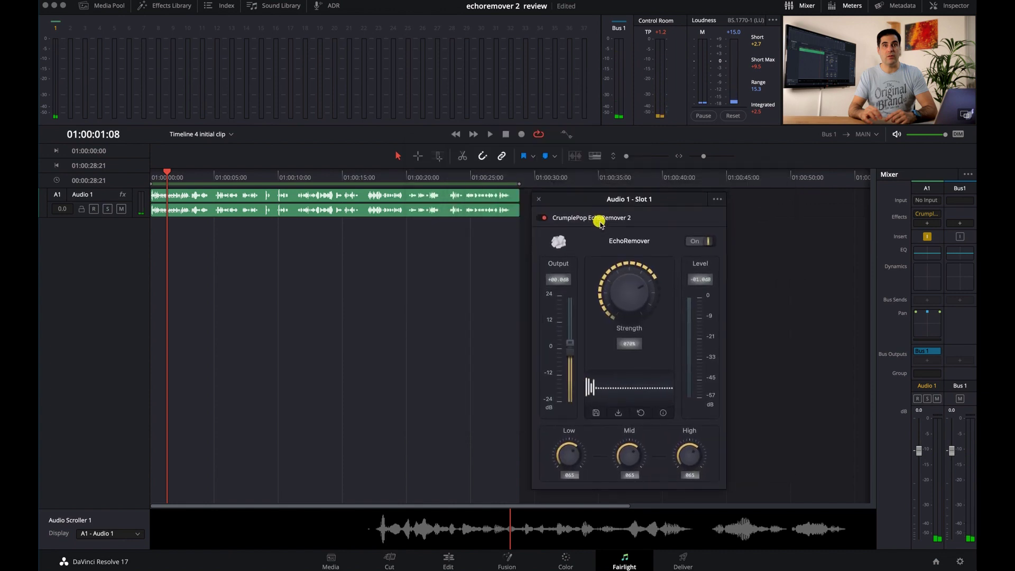